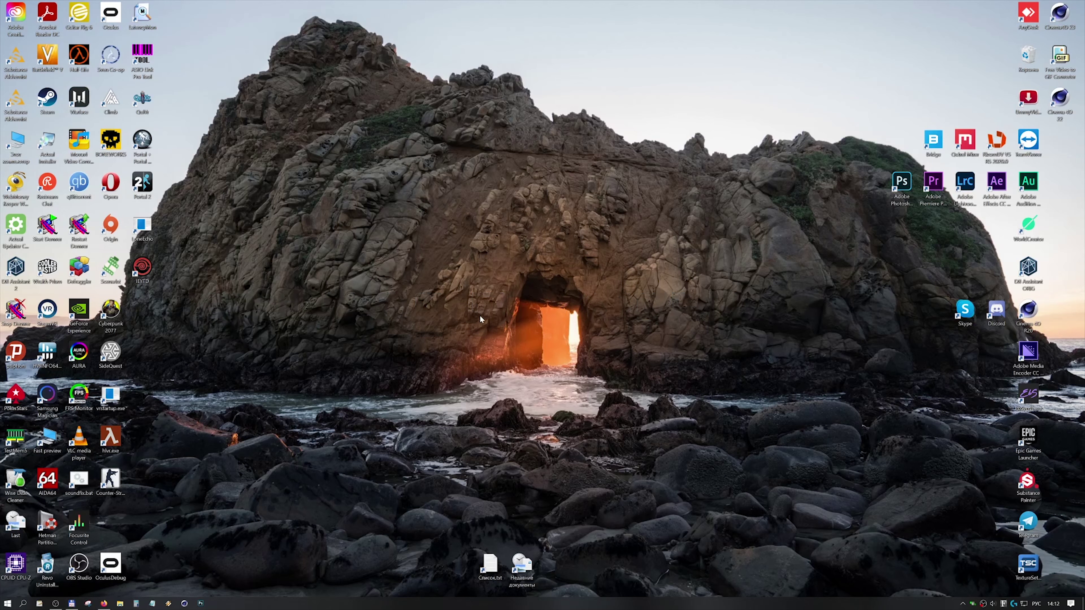
Step: Open the ASIO Link Pro Tool and ASIO Link Pro windows, review them side by side, and close both
left_click(962, 603)
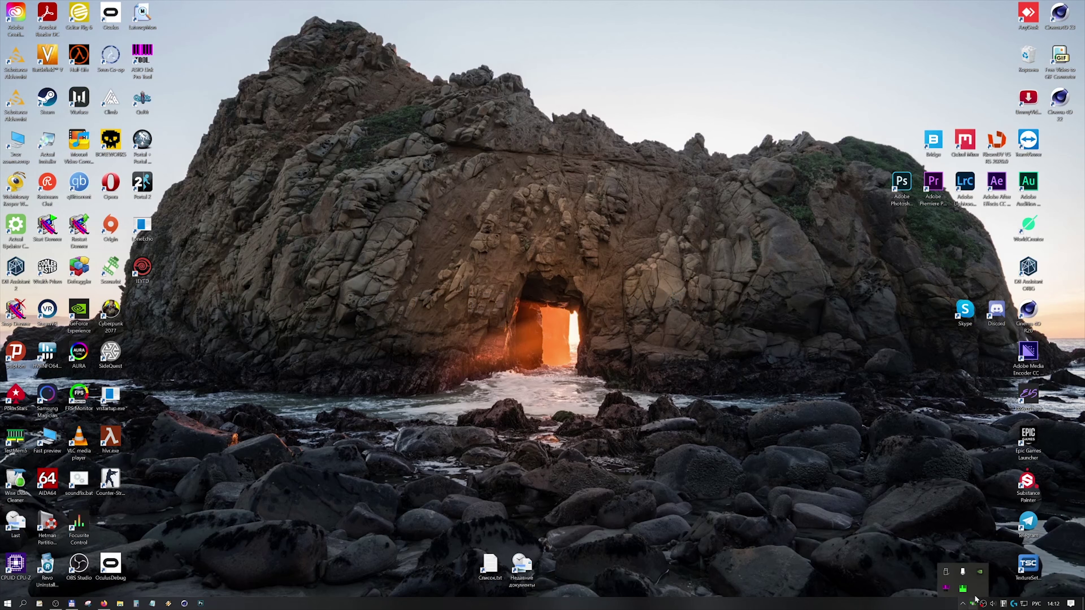
left_click(947, 589)
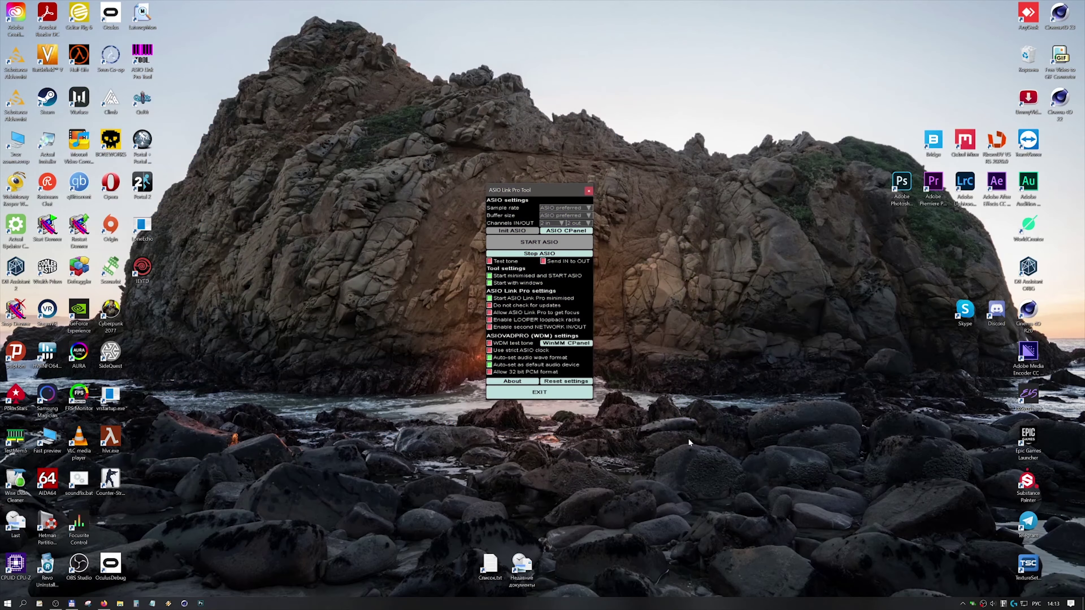
left_click(962, 603)
left_click(945, 589)
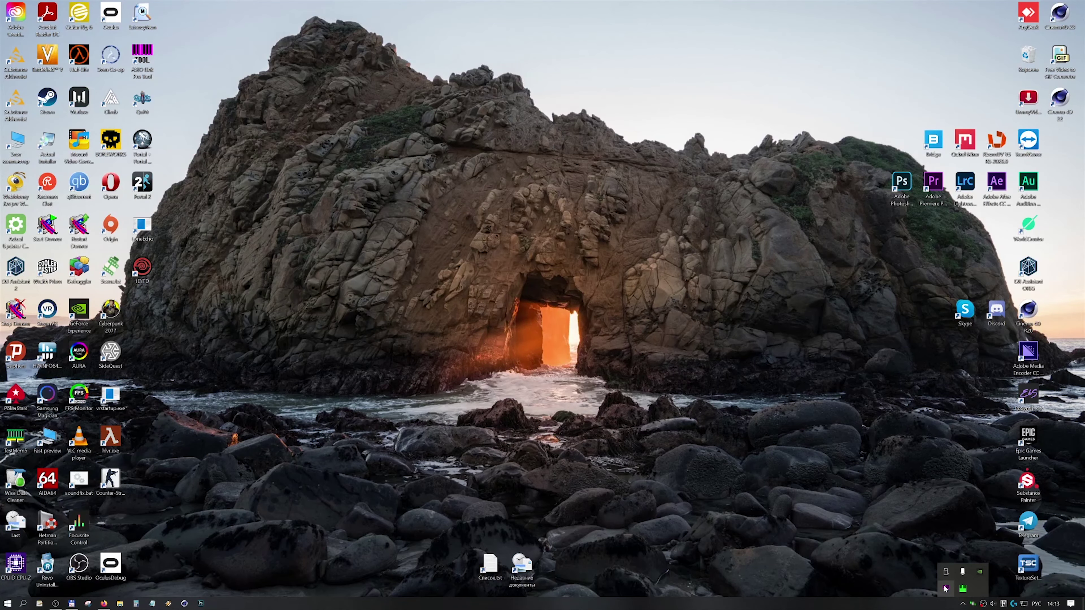
left_click(962, 590)
left_click(946, 588)
left_click_drag(514, 186, 608, 99)
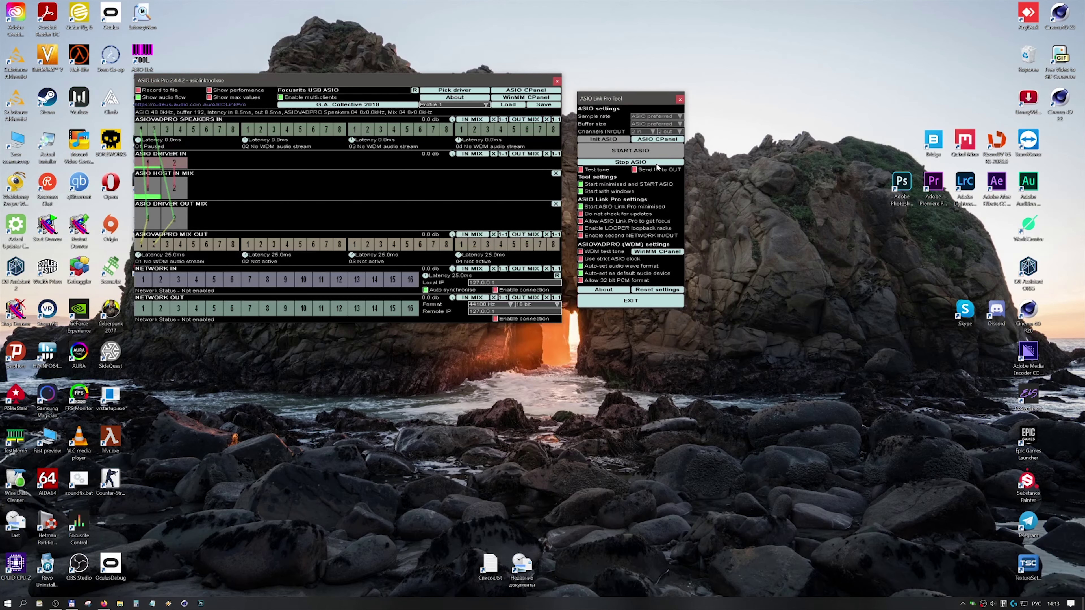
mouse_move(303, 80)
left_mouse_down()
mouse_move(325, 25)
mouse_move(292, 41)
mouse_move(291, 70)
left_mouse_up()
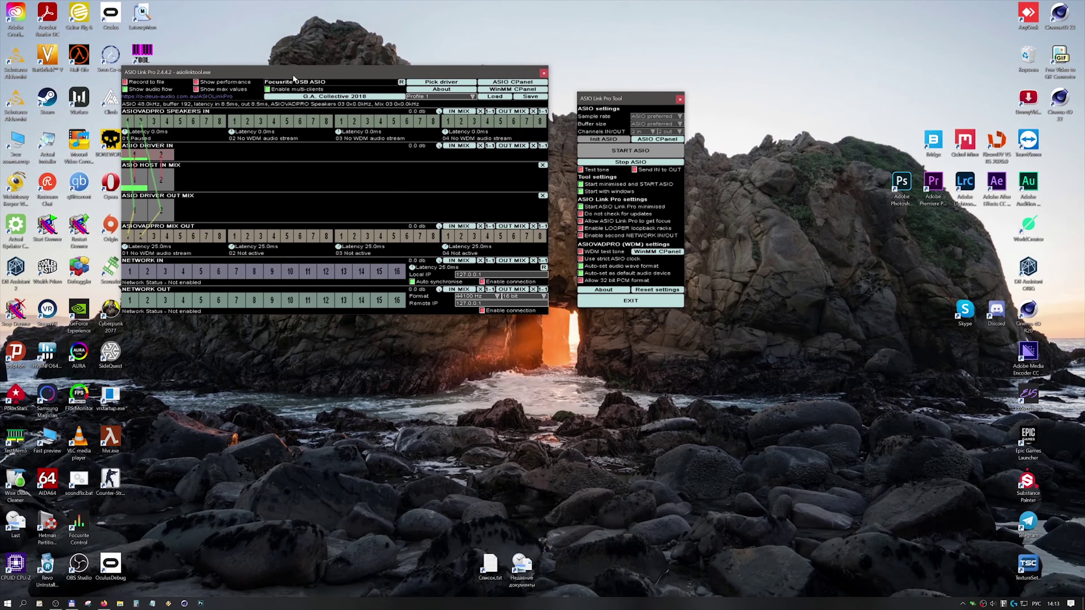
left_click(679, 99)
left_click(544, 74)
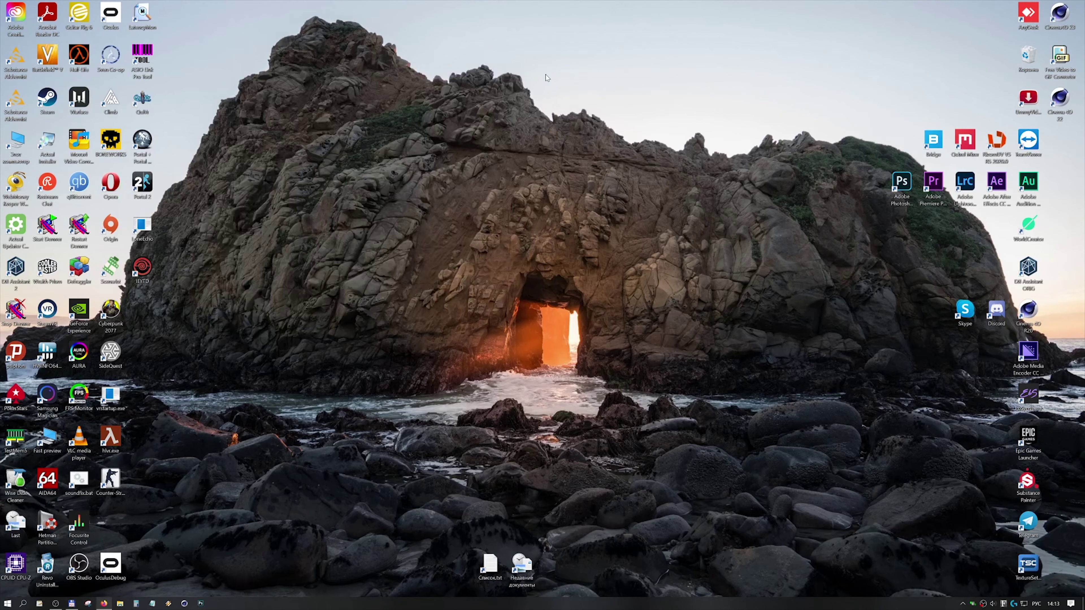
Step: Select Speakers 01 (ASIOVADPRO Driver) as the Windows playback device
left_click(992, 604)
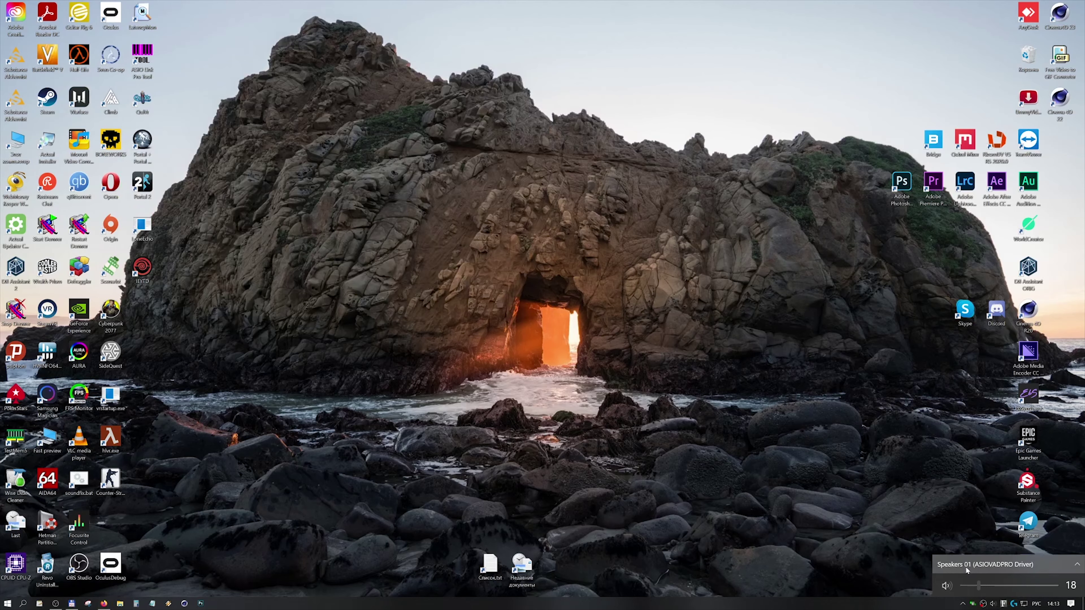
left_click(1024, 567)
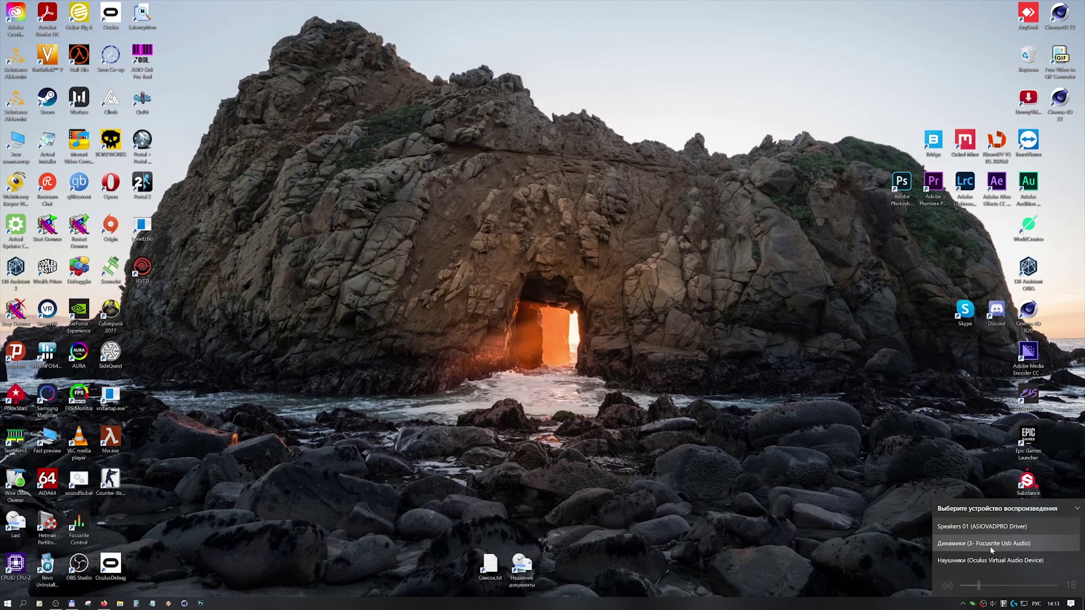
left_click(999, 526)
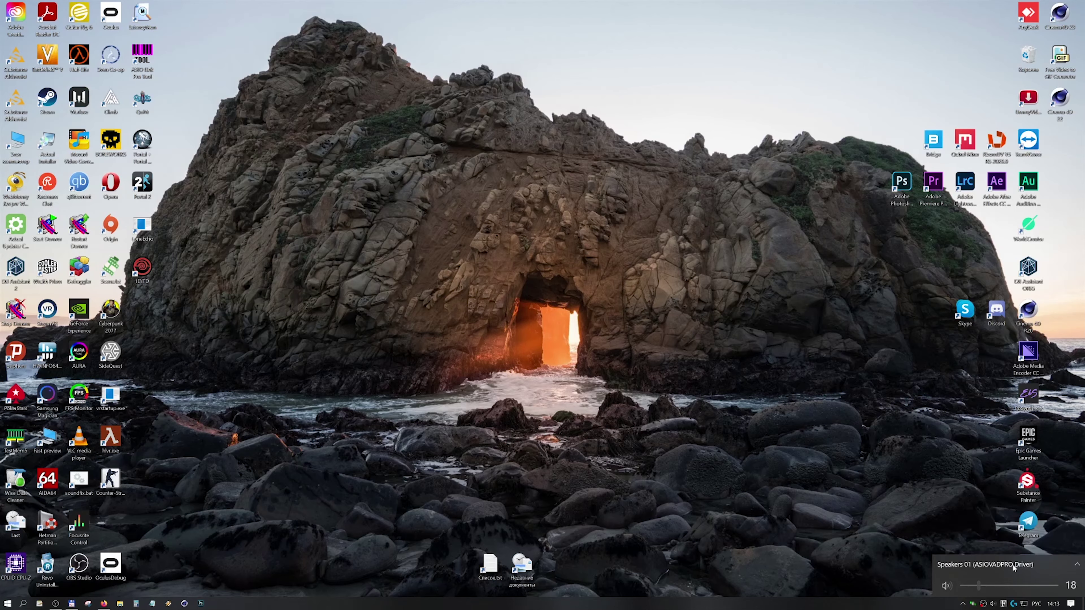
left_click(275, 288)
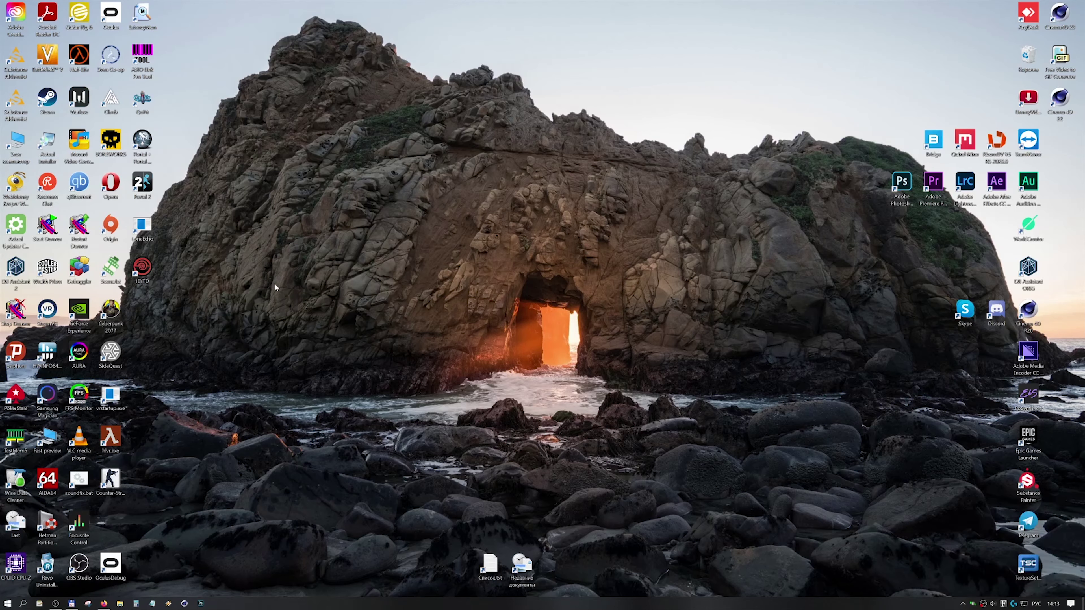
Step: Open the Windows Sound panel from the Focusrite notifier and examine the Speakers 01 ASIOVADPRO playback device
right_click(1003, 604)
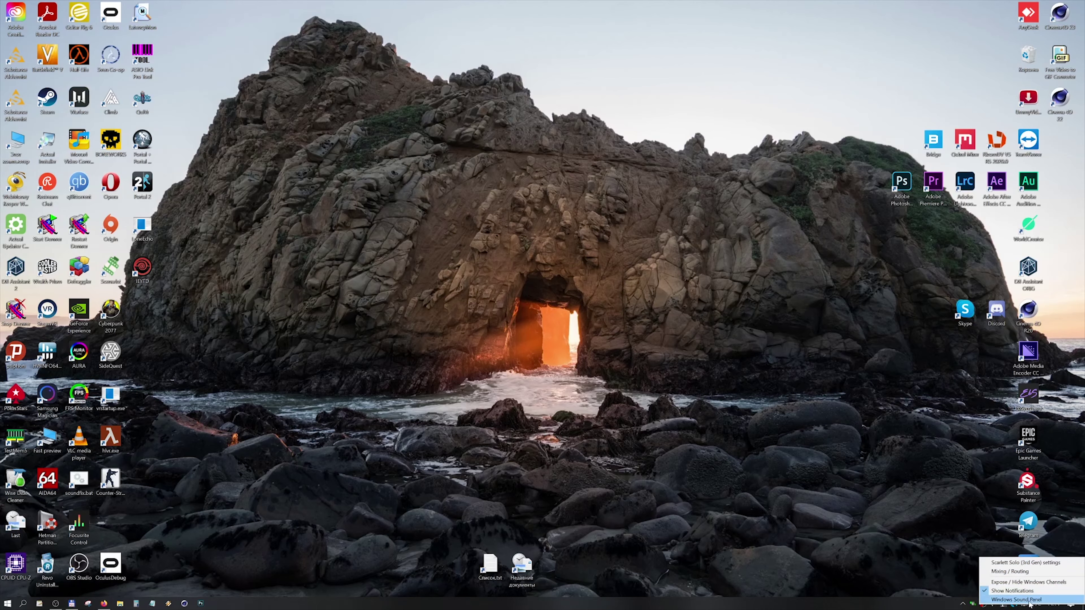
left_click(1017, 600)
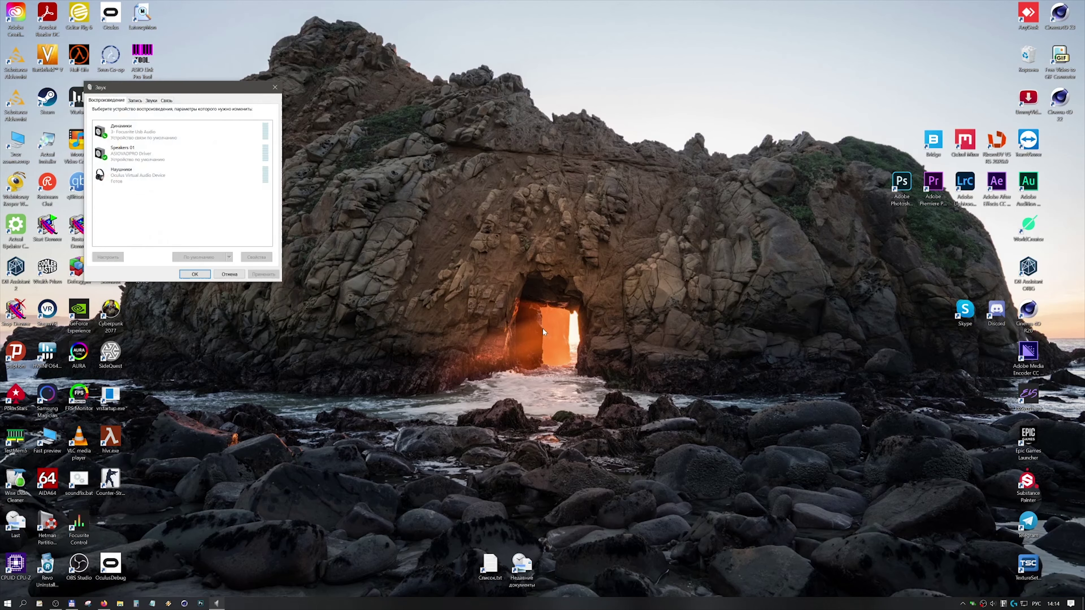
left_click_drag(99, 87, 369, 166)
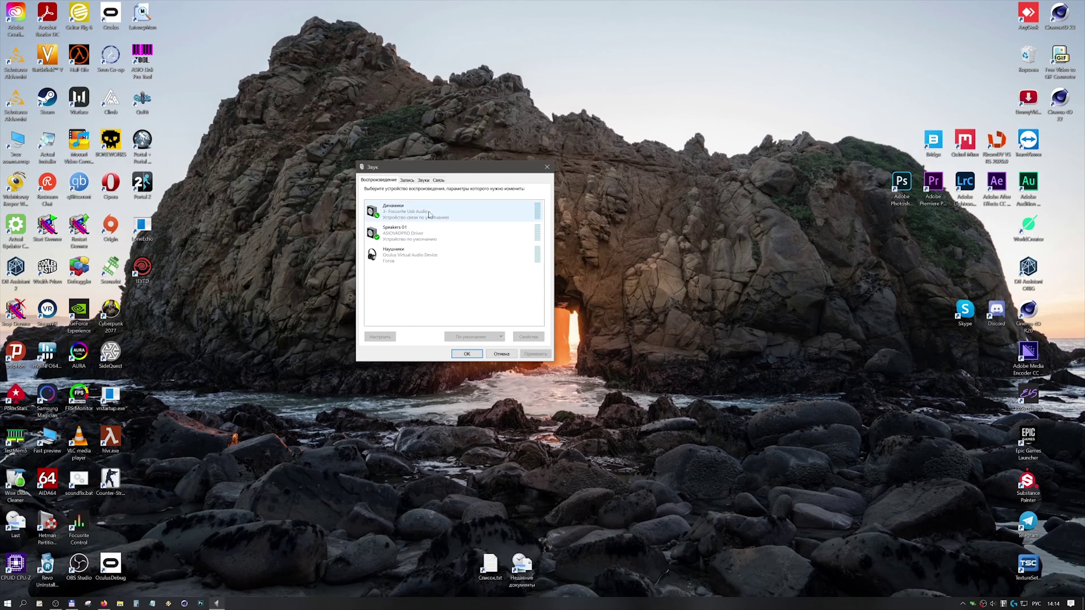
left_click(436, 235)
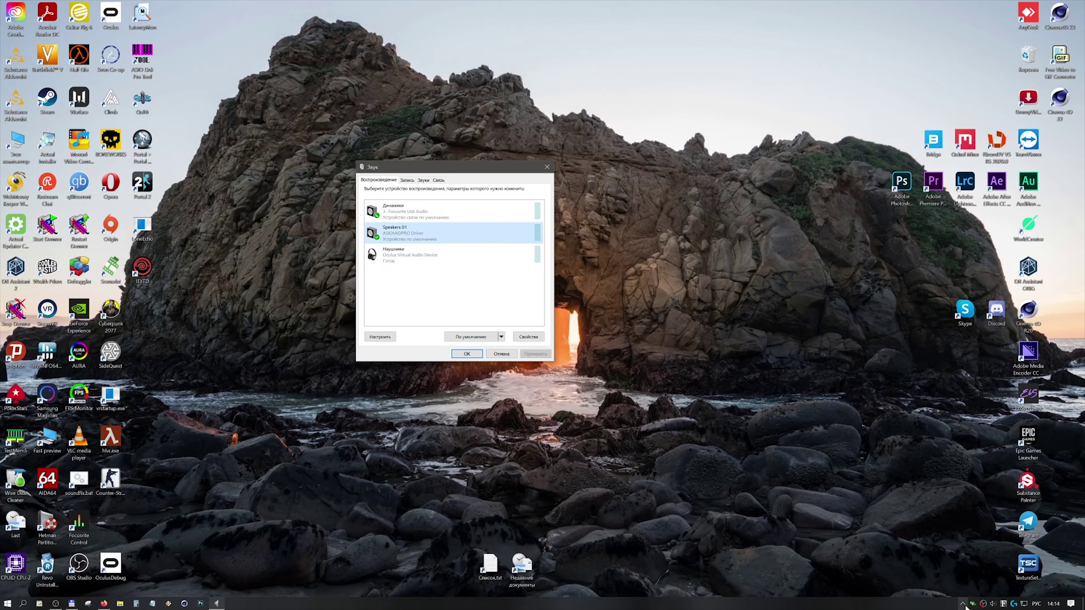
Step: Check the Mix 04 and Analogue 1 + 2 recording devices, and leave the Sound panel without changes
left_click(407, 180)
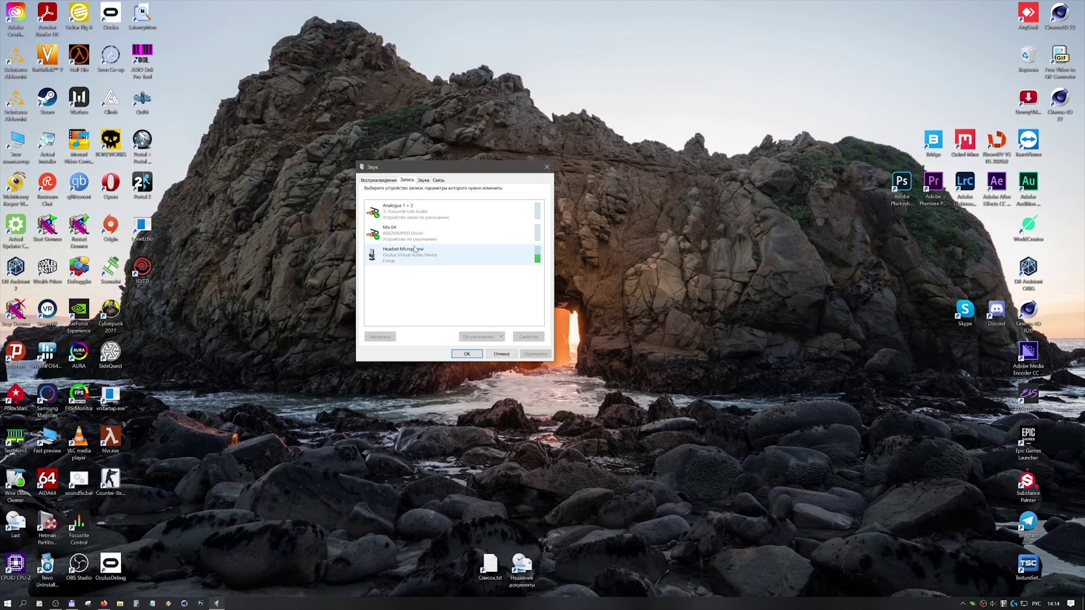
left_click(504, 242)
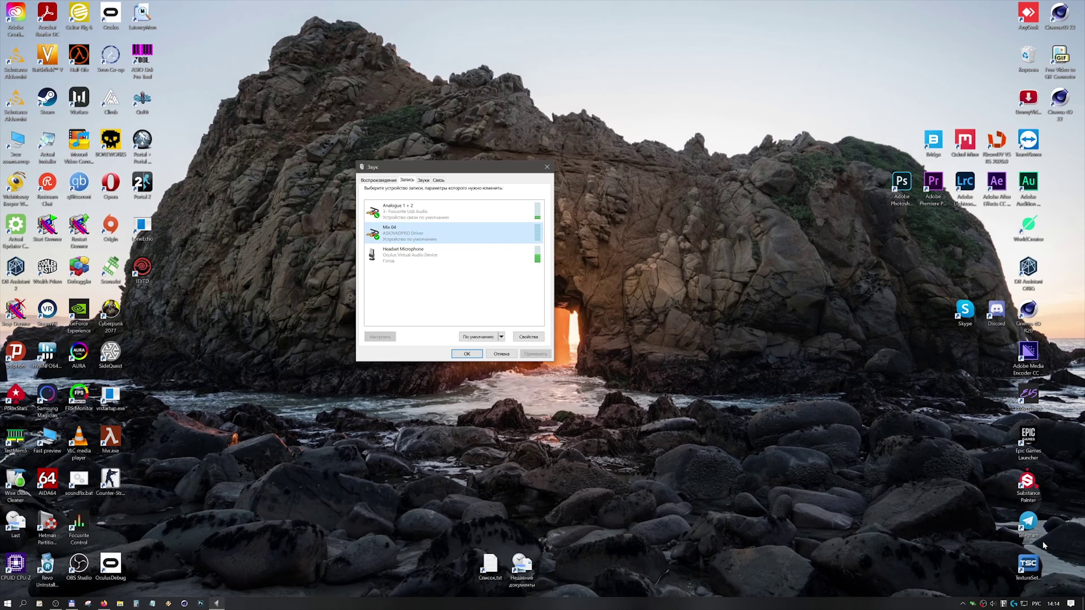
left_click(388, 213)
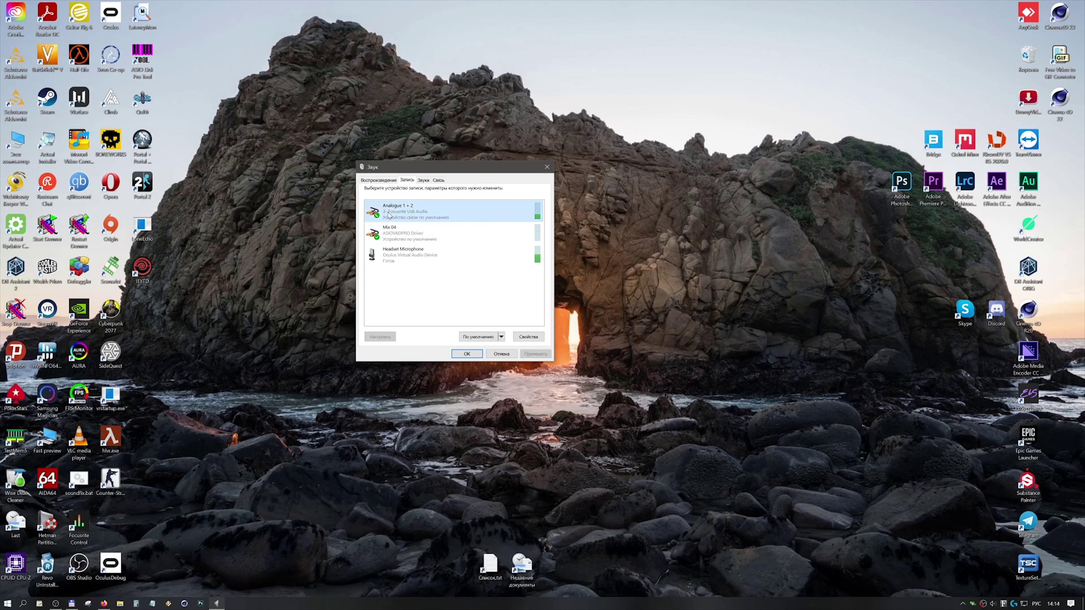
left_click(501, 354)
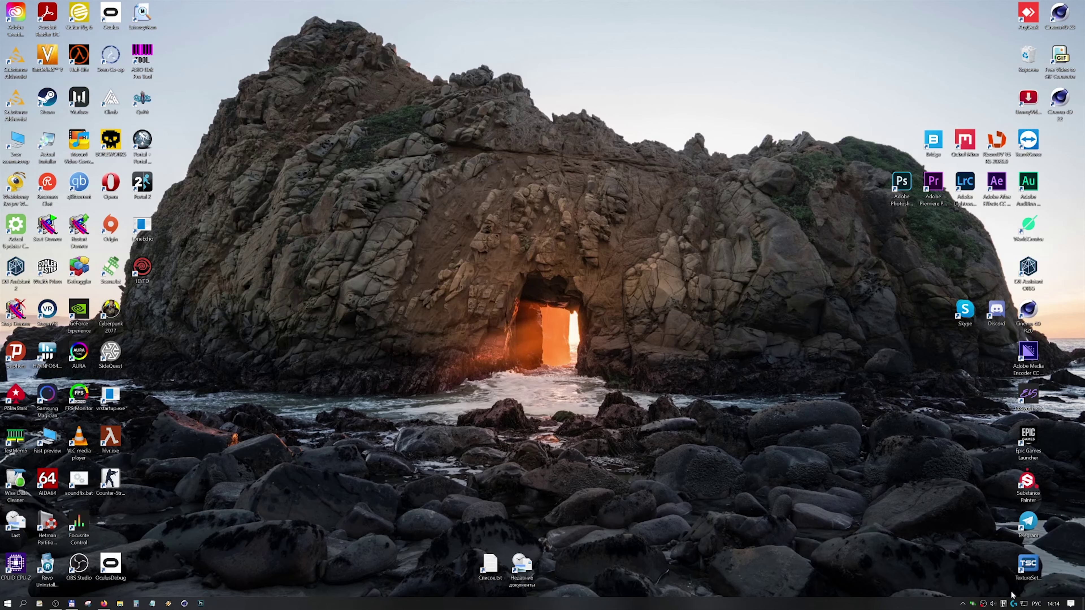
Step: Reopen the ASIO Link Pro windows to review the channel routing, and close the main routing window
left_click(962, 604)
left_click(945, 589)
left_click(945, 592)
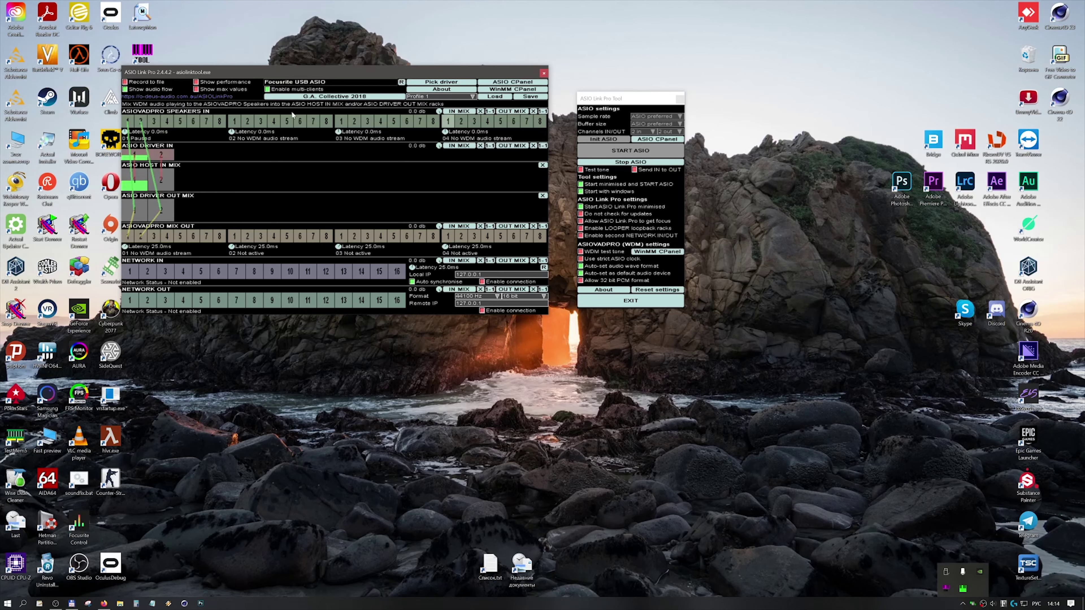
left_click(543, 74)
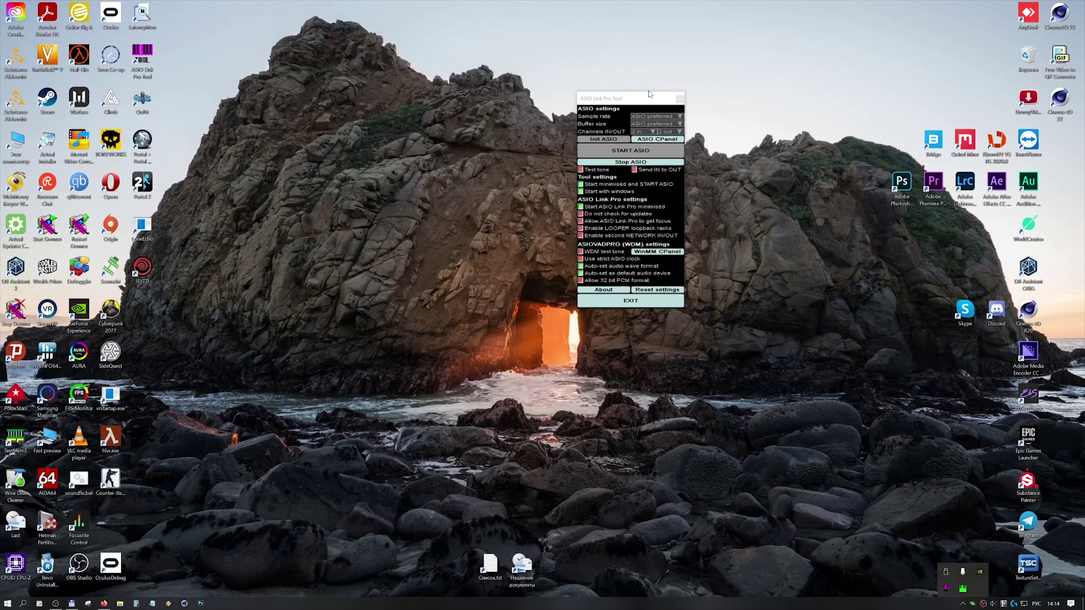
Step: Search YouTube in Firefox for "asio link pro", look through the resulting videos, and close the page
left_click(104, 602)
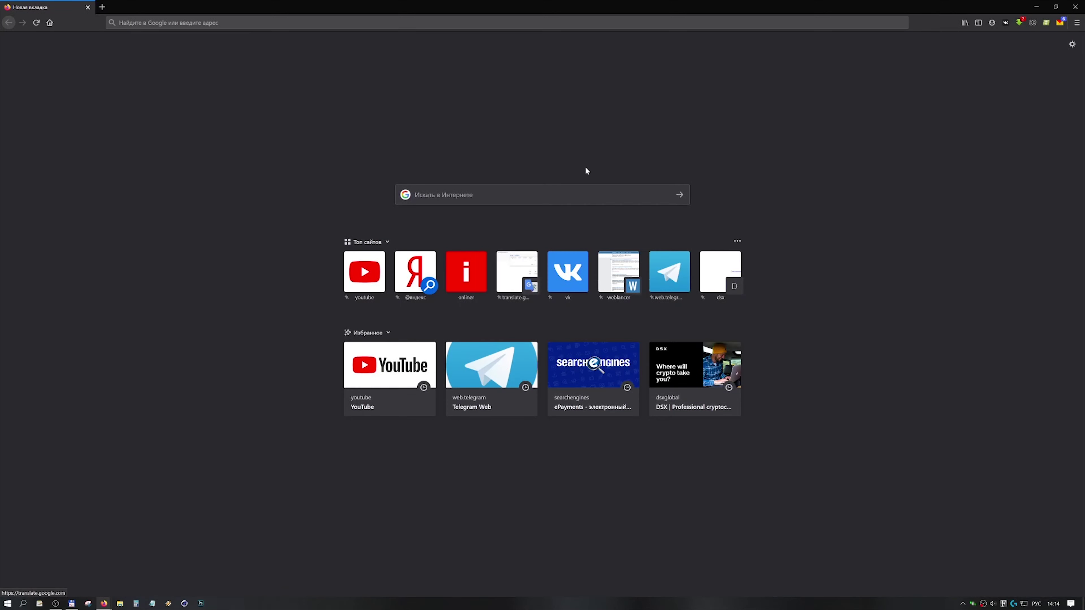
left_click(374, 272)
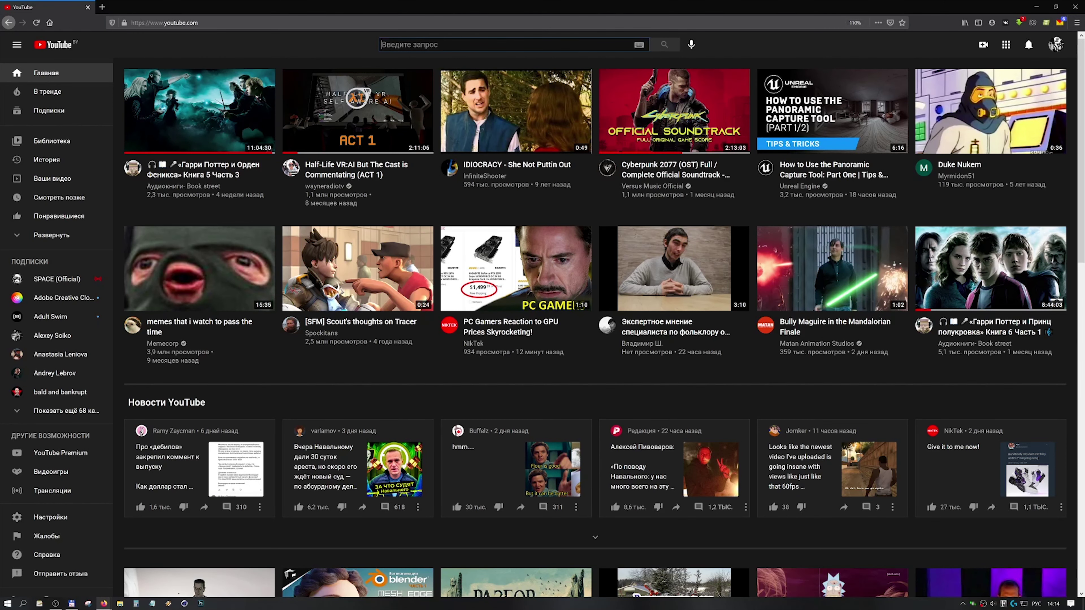
type("asio link pro")
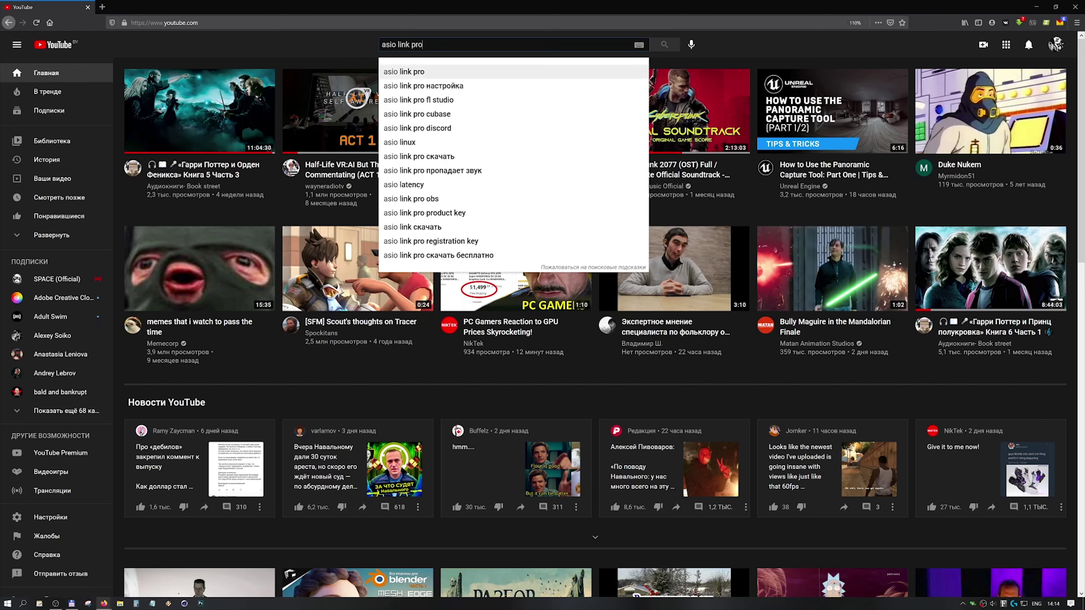
key("Return")
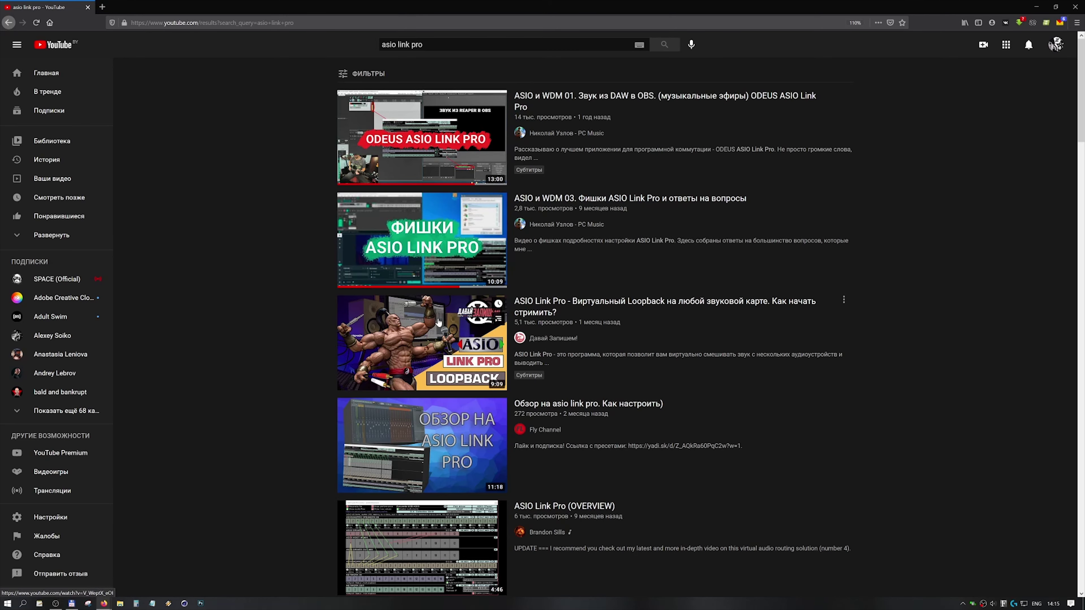
scroll(560, 263, "down", 3)
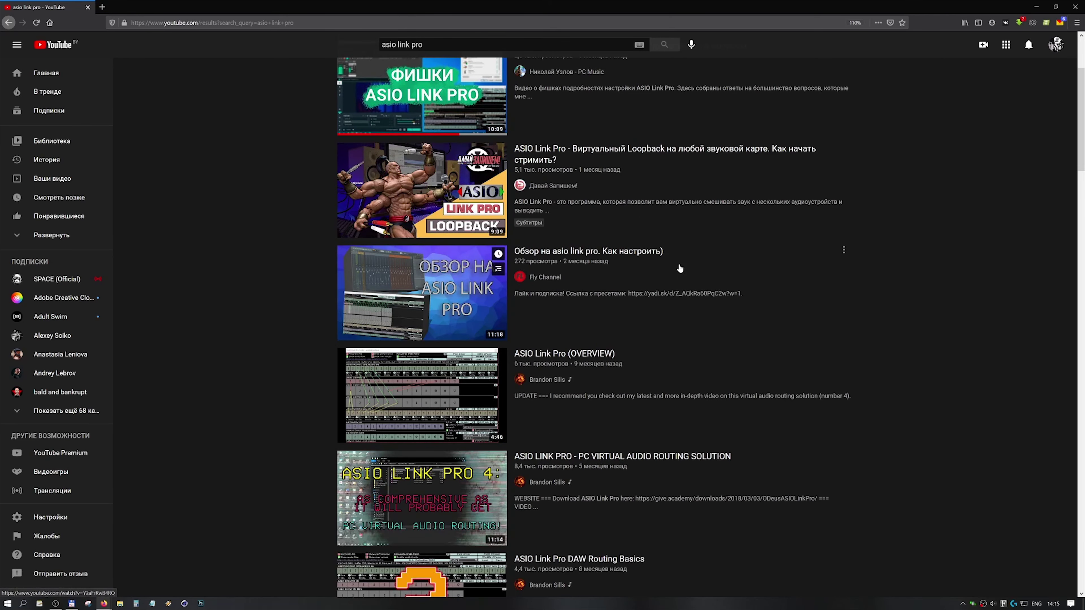
scroll(560, 262, "up", 3)
left_click(88, 7)
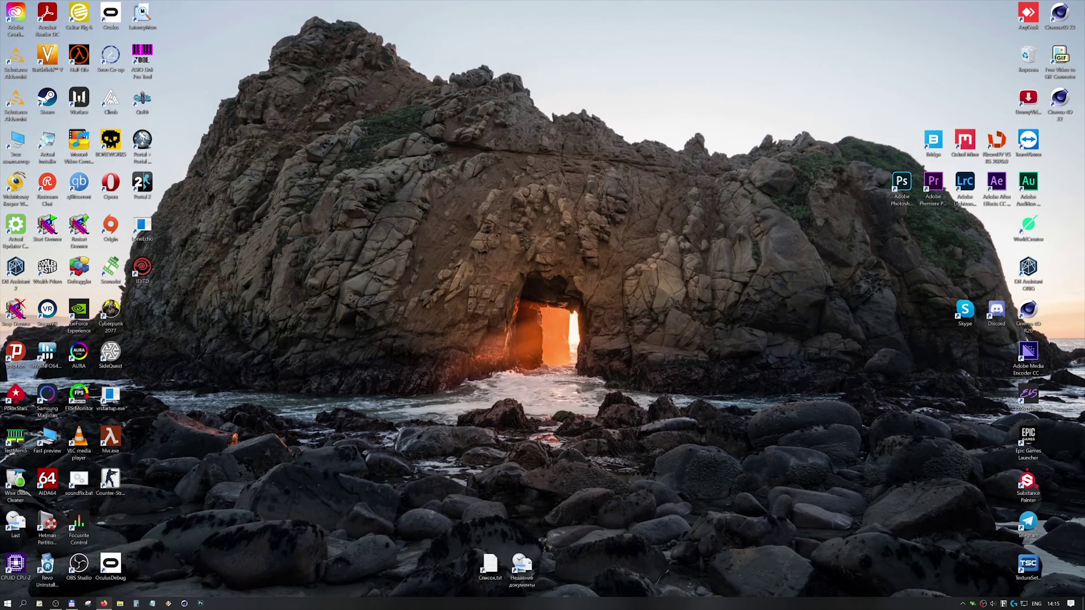
Step: Open the Focusrite Help Centre in a new browser tab and examine its promoted articles and support categories
left_click(103, 602)
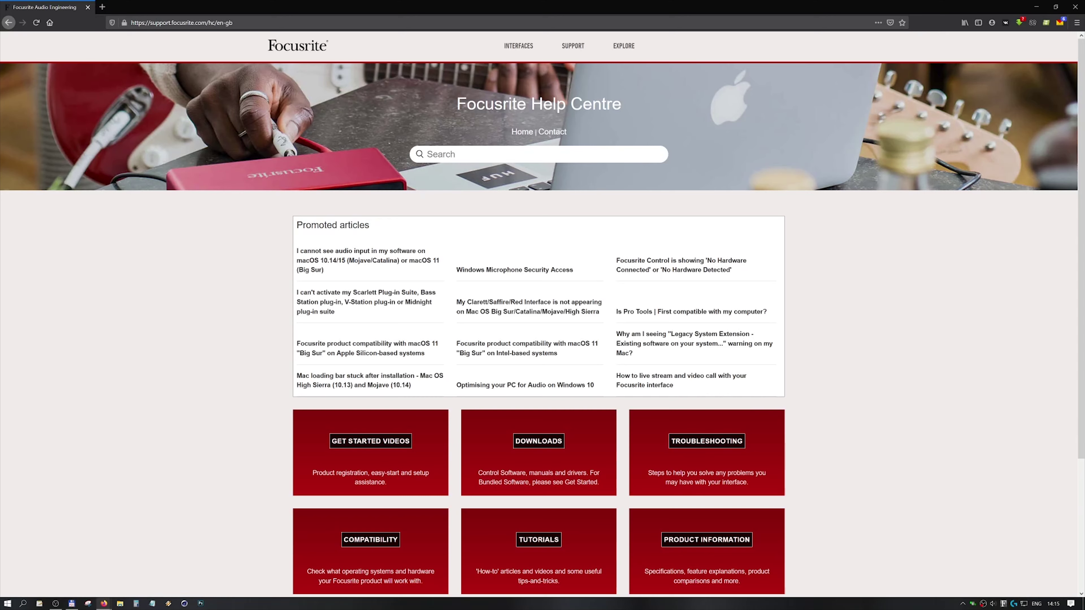
mouse_move(570, 53)
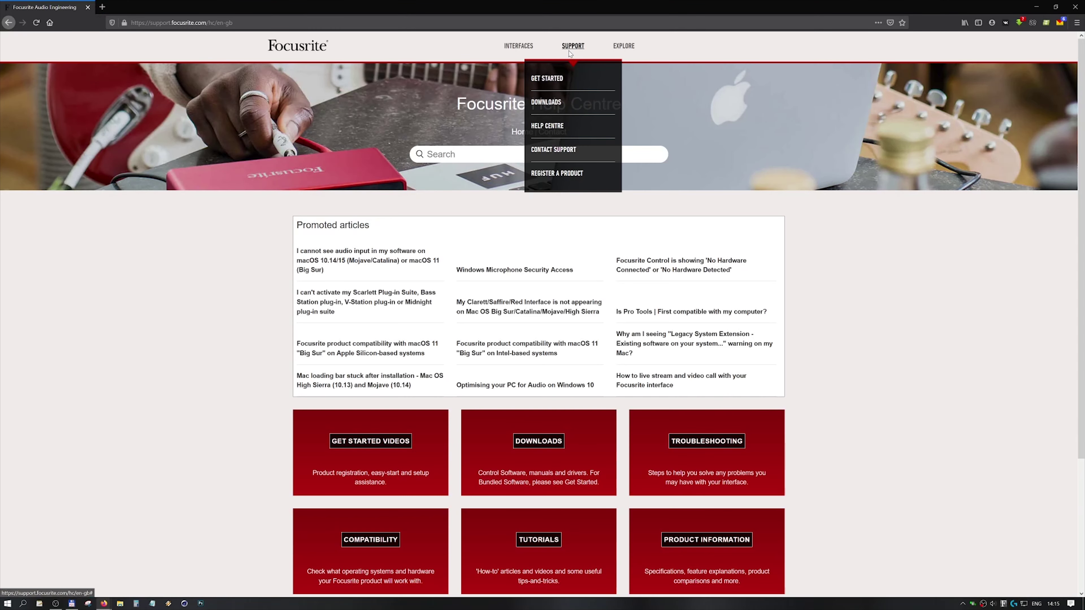
left_click(551, 126)
mouse_move(527, 60)
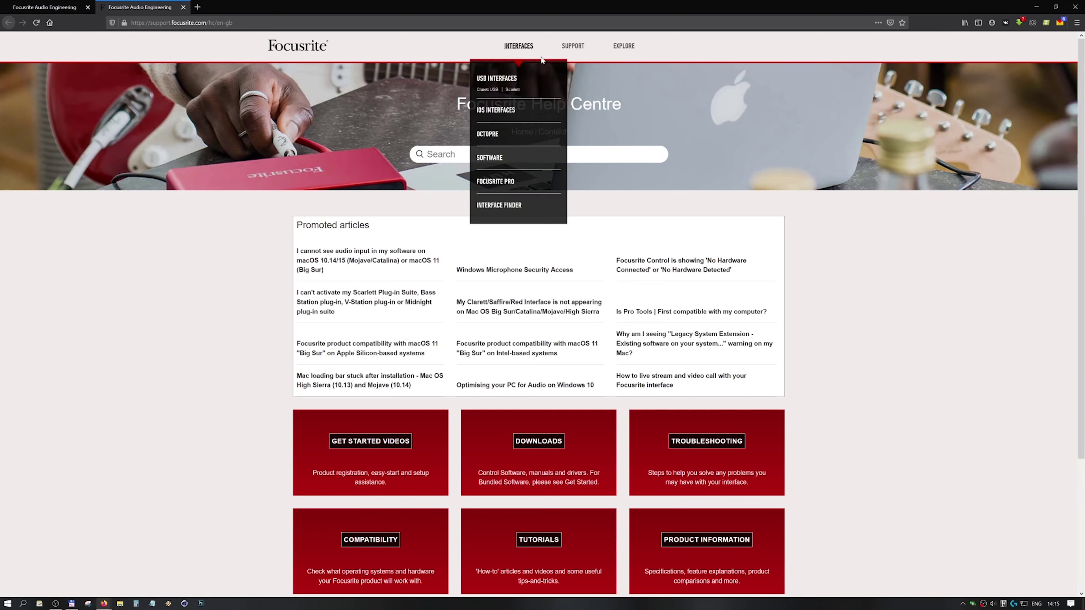
scroll(697, 441, "down", 2)
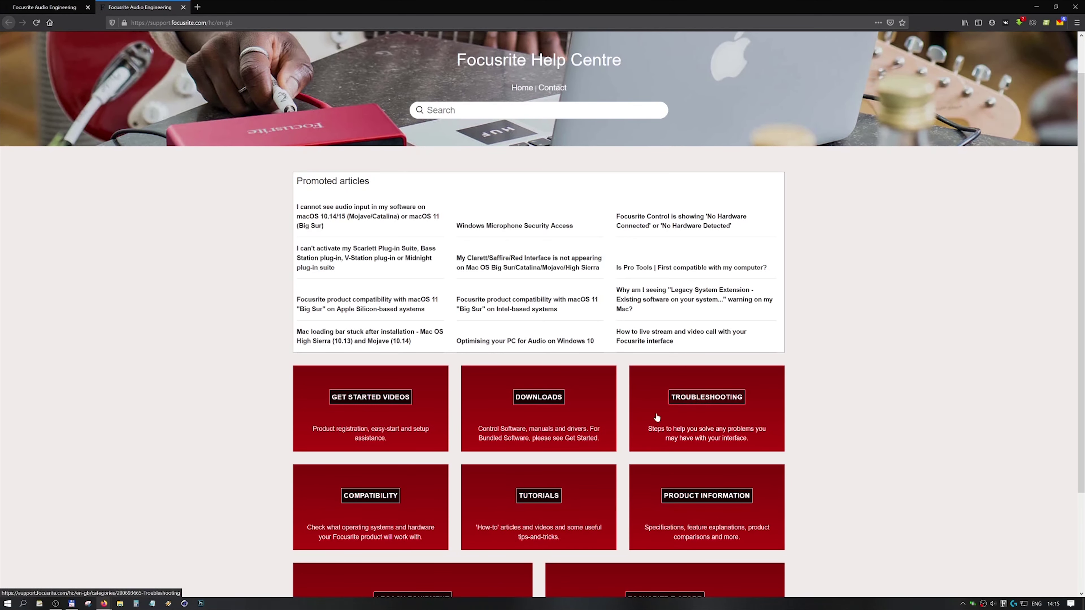
scroll(743, 412, "down", 1)
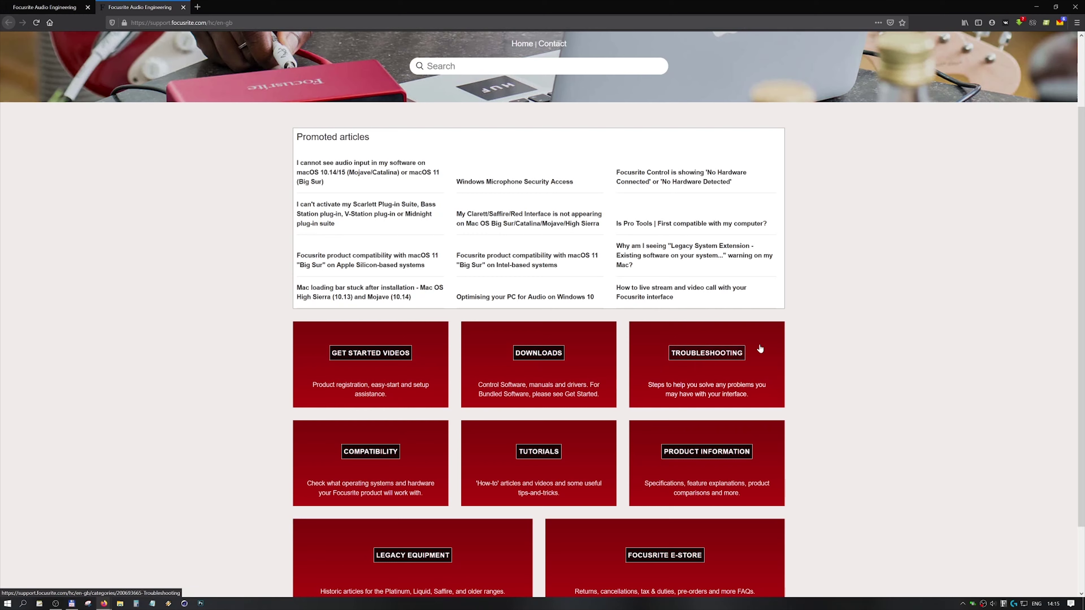
Step: Open the Scarlett Solo (3rd Gen) device settings, check the sample rate and buffer size, and dismiss the window
right_click(1002, 605)
left_click(1002, 564)
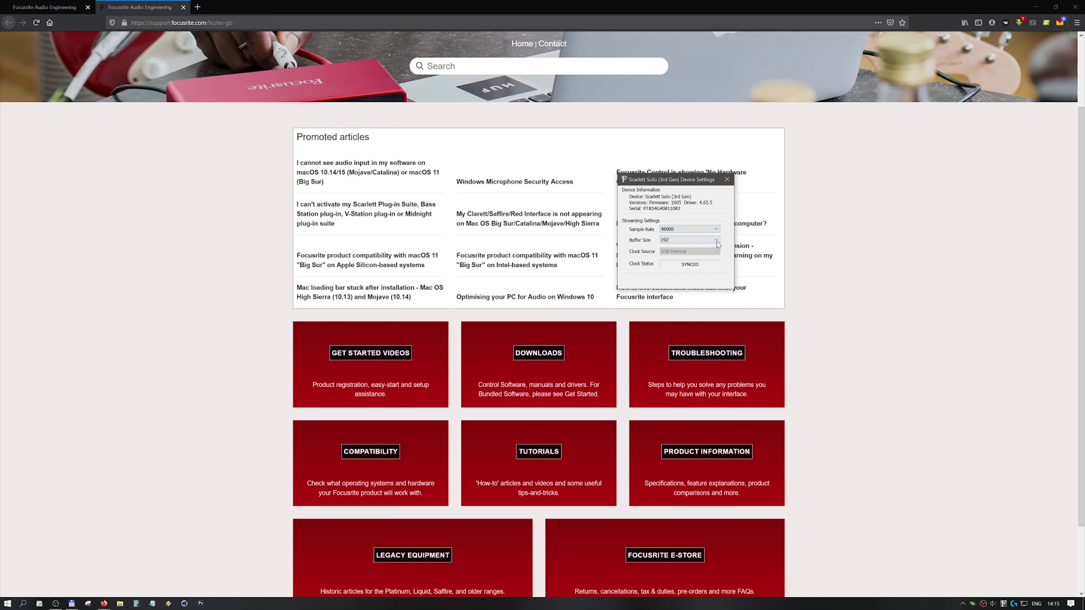
left_click(812, 236)
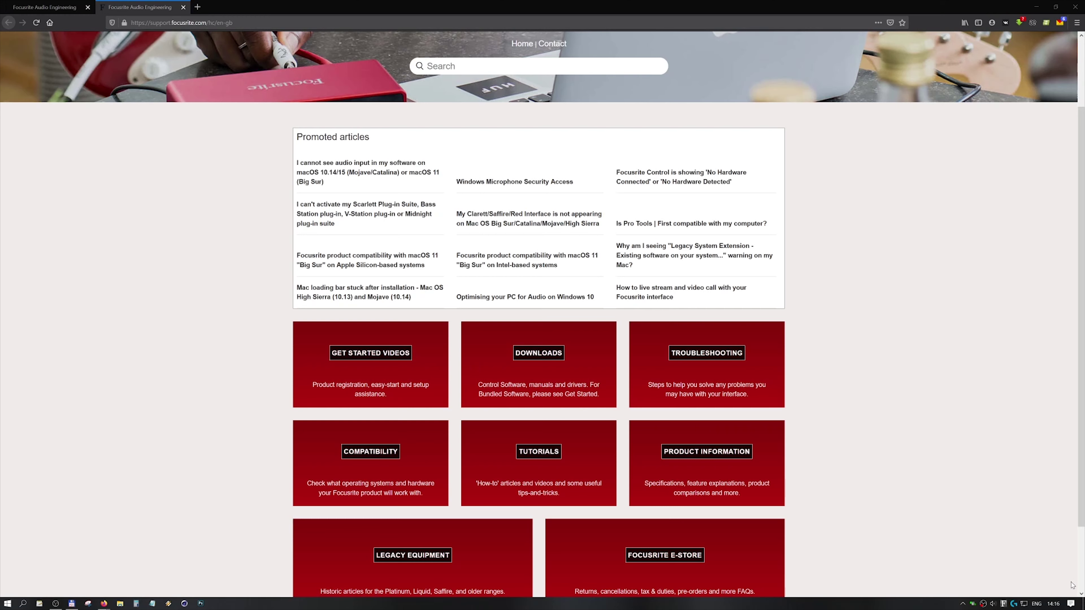
Step: Reload the Focusrite Help Centre page and look through its promoted articles and support categories
left_click(35, 24)
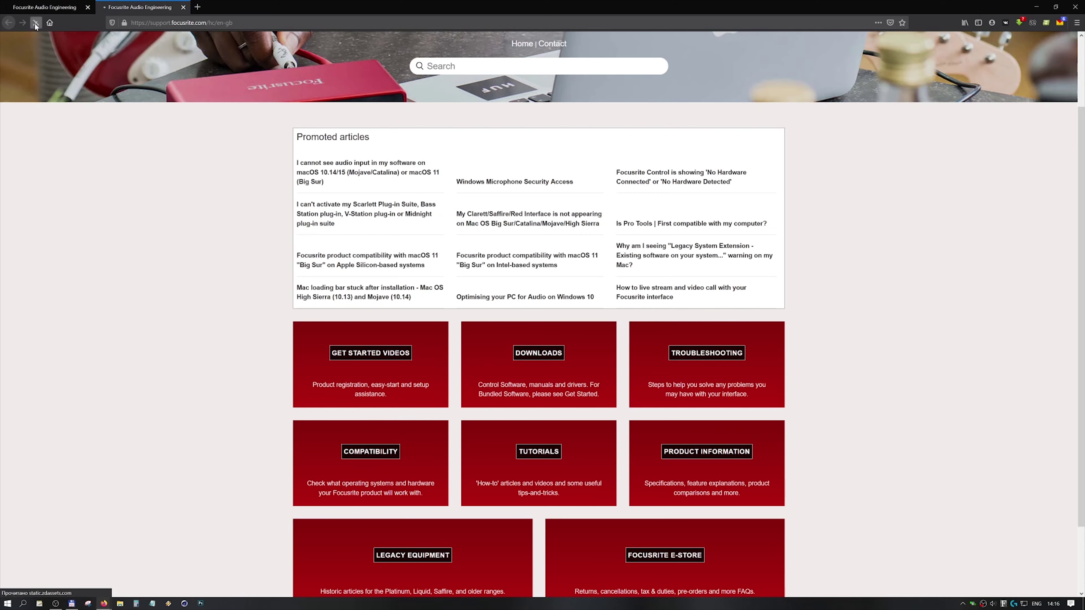
scroll(609, 433, "down", 3)
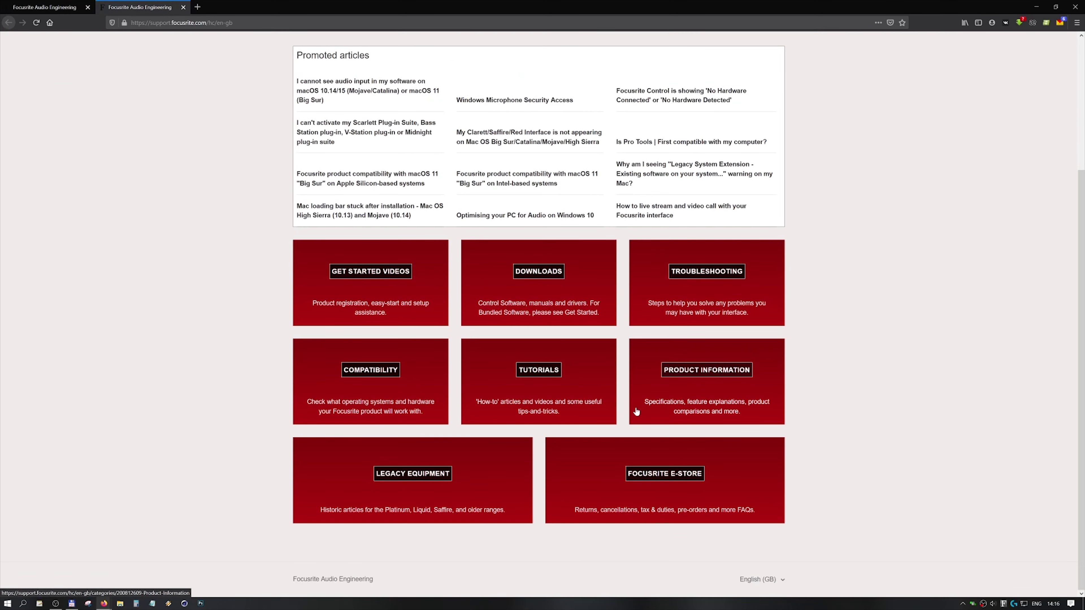
scroll(445, 209, "up", 5)
scroll(446, 209, "down", 1)
scroll(446, 210, "up", 1)
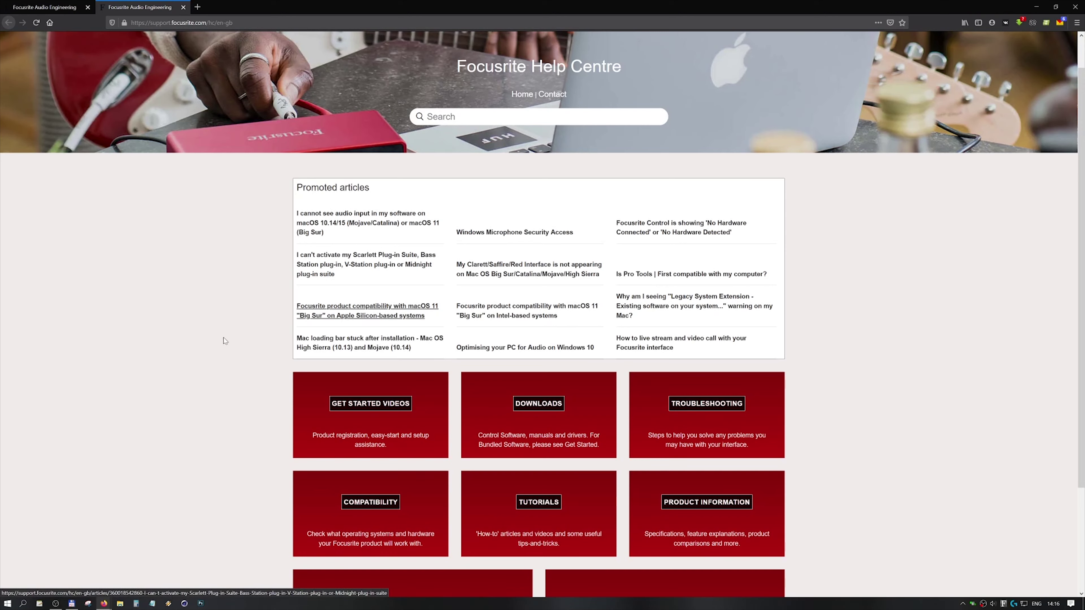
Step: Search Windows for "питани" and open the power plan settings (Изменение схемы управления питанием)
left_click(23, 603)
type("k")
key("alt+shift")
key("BackSpace")
key("BackSpace")
key("BackSpace")
key("BackSpace")
type("пи")
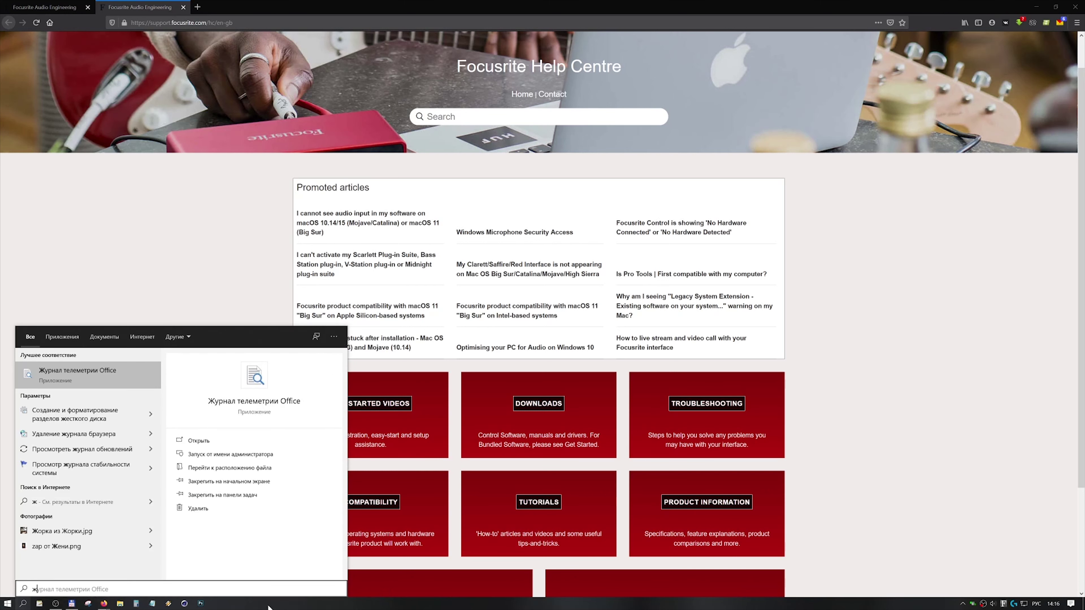
type("тани")
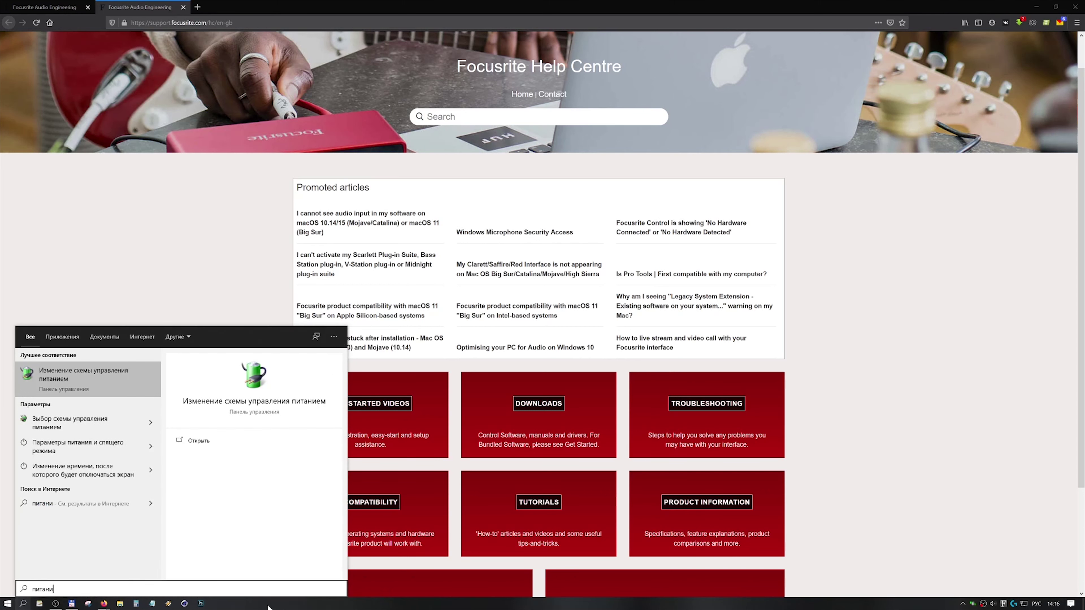
left_click(72, 378)
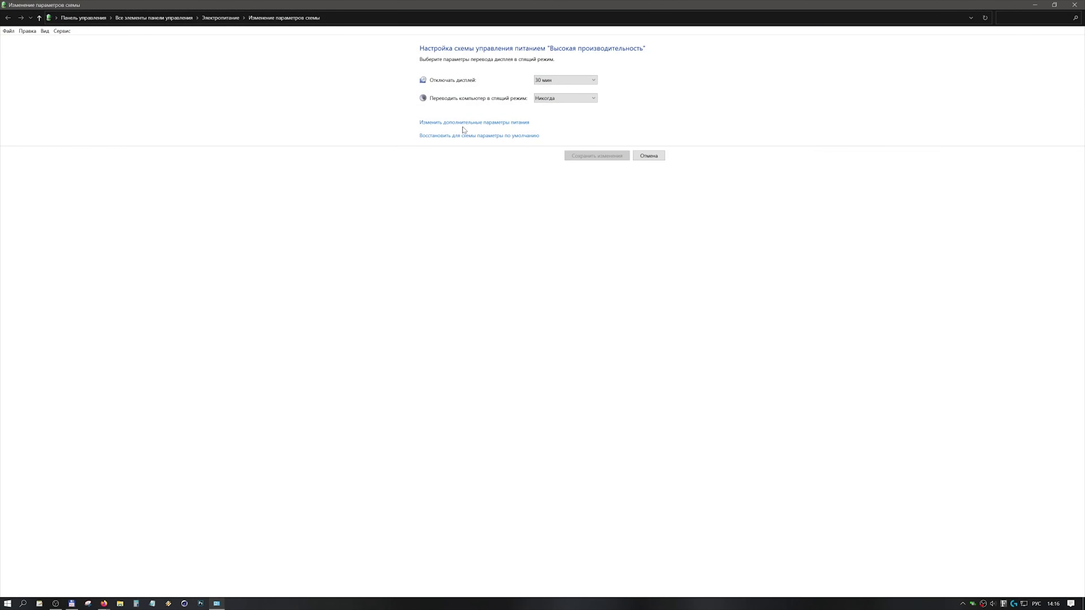
Step: Check the USB selective suspend setting in the active plan's advanced power options, and close the power settings
left_click(462, 124)
left_click(61, 112)
left_click(492, 123)
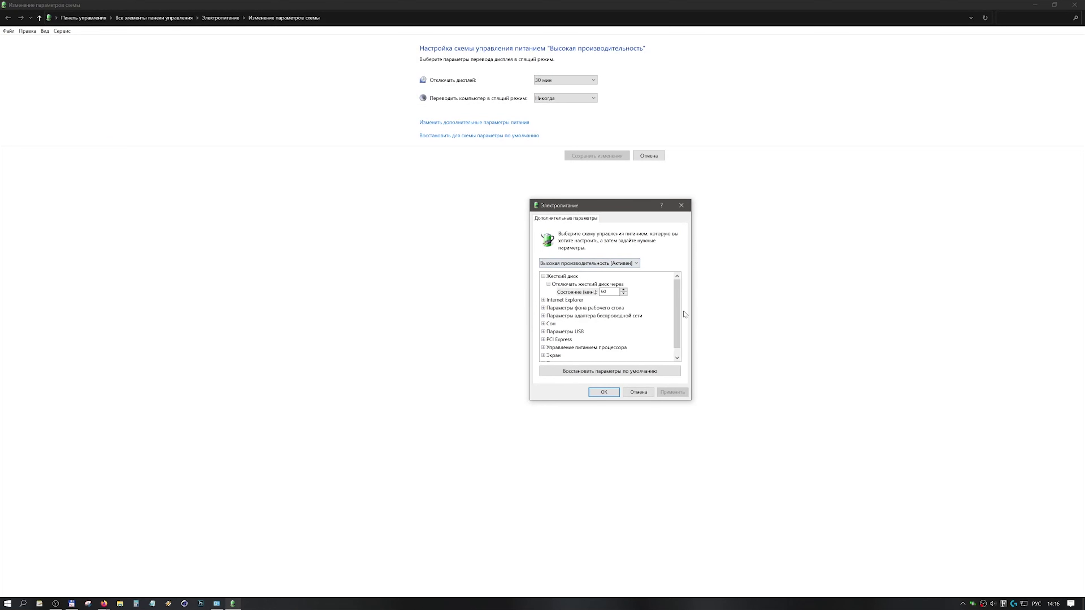
scroll(678, 316, "down", 1)
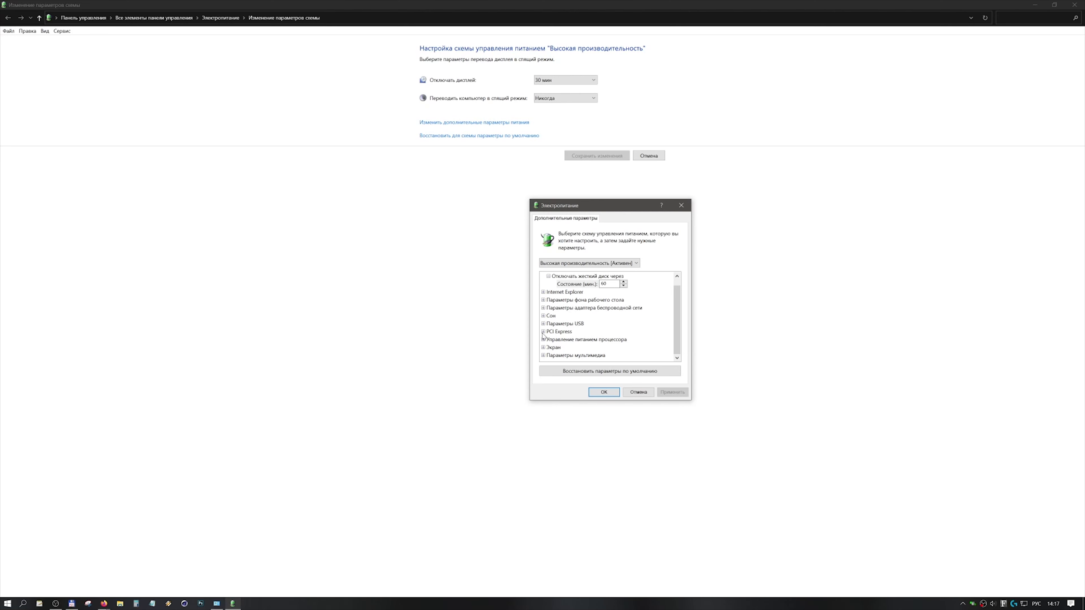
left_click(543, 323)
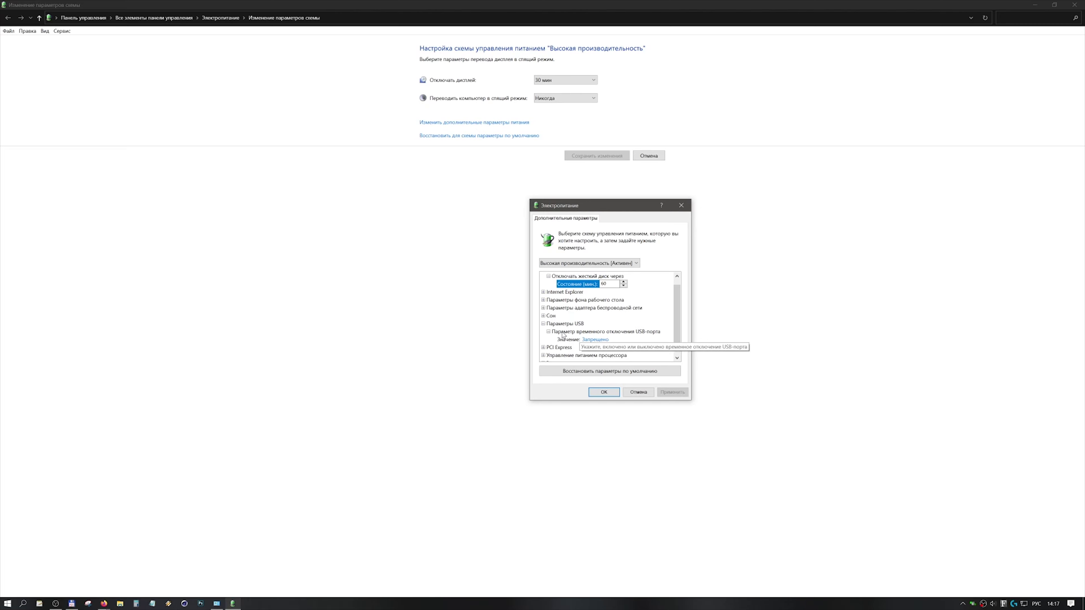
left_click(604, 393)
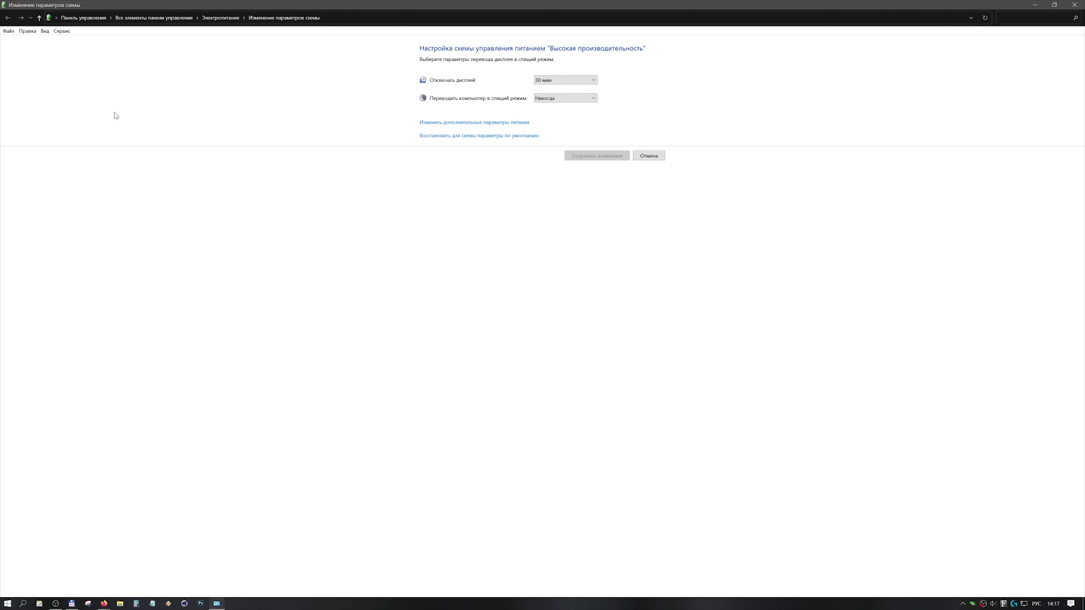
left_click(1074, 8)
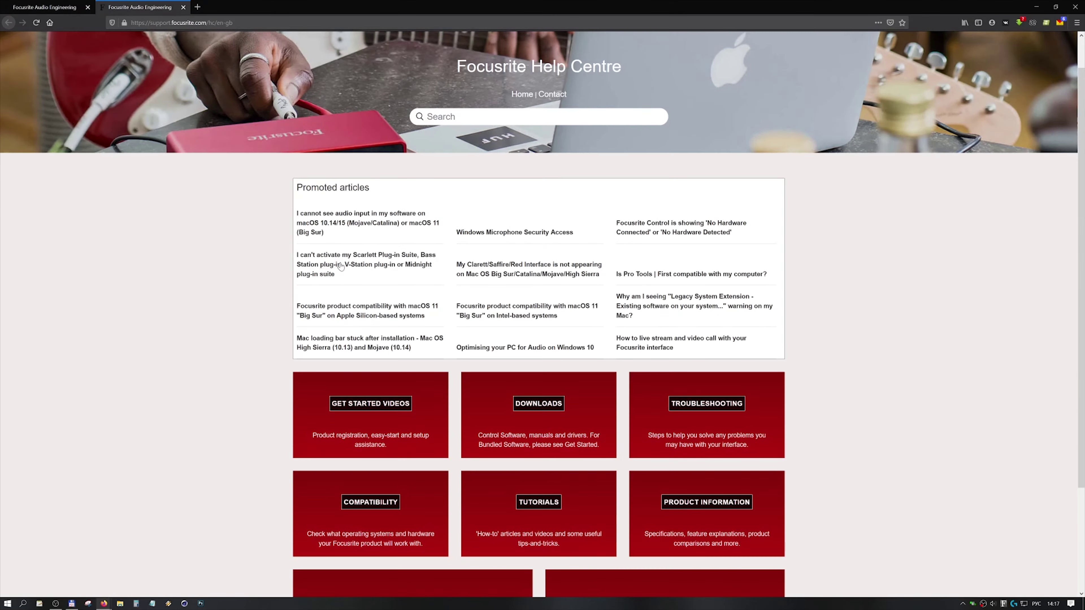
Step: Search Windows for "диспе" and open Device Manager (Диспетчер устройств)
left_click(22, 603)
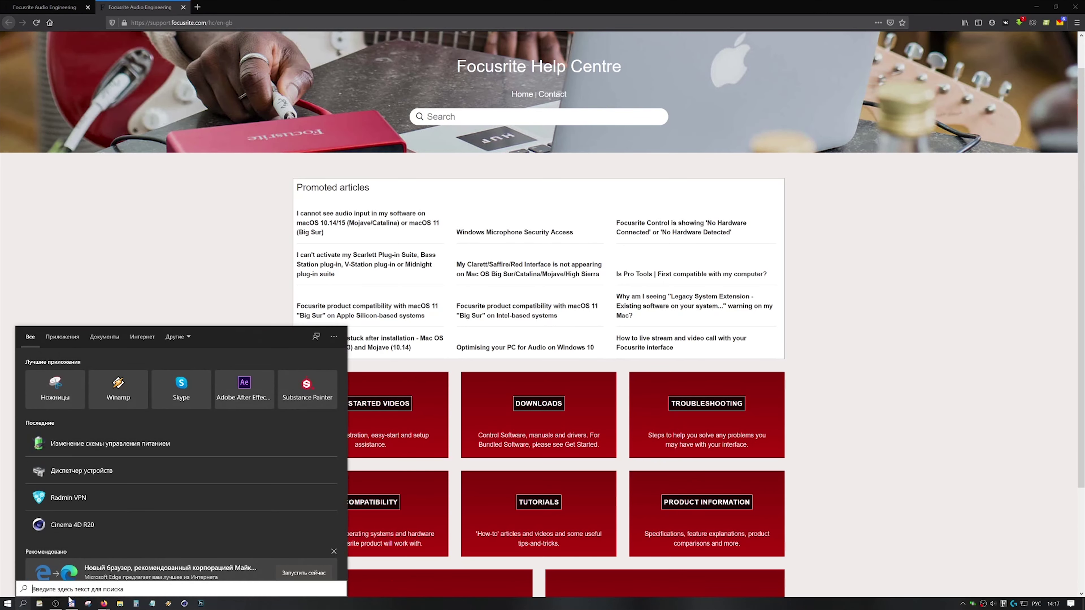
type("диспе")
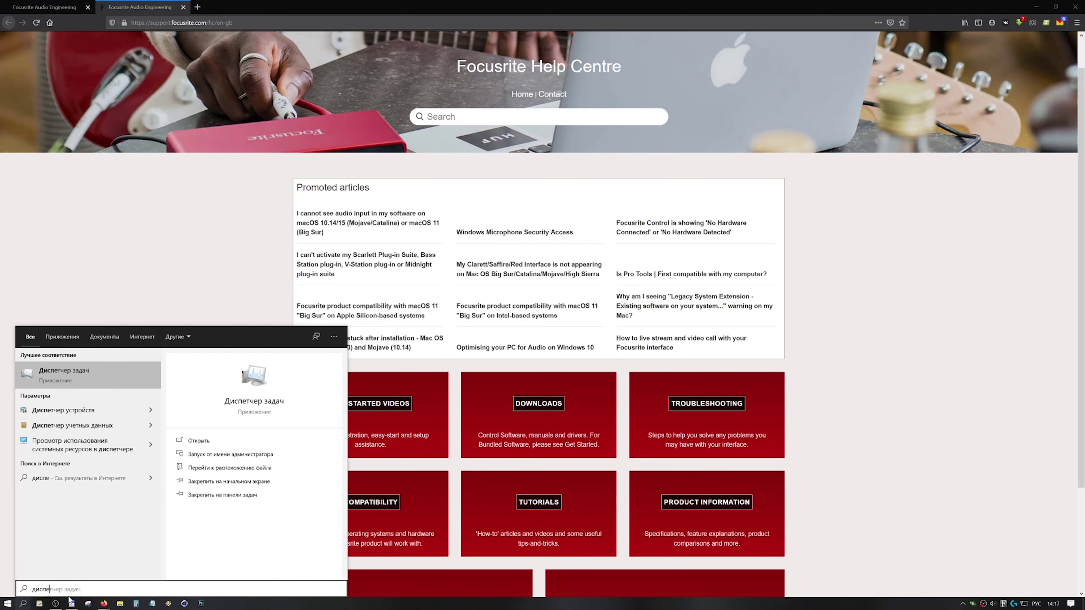
left_click(63, 410)
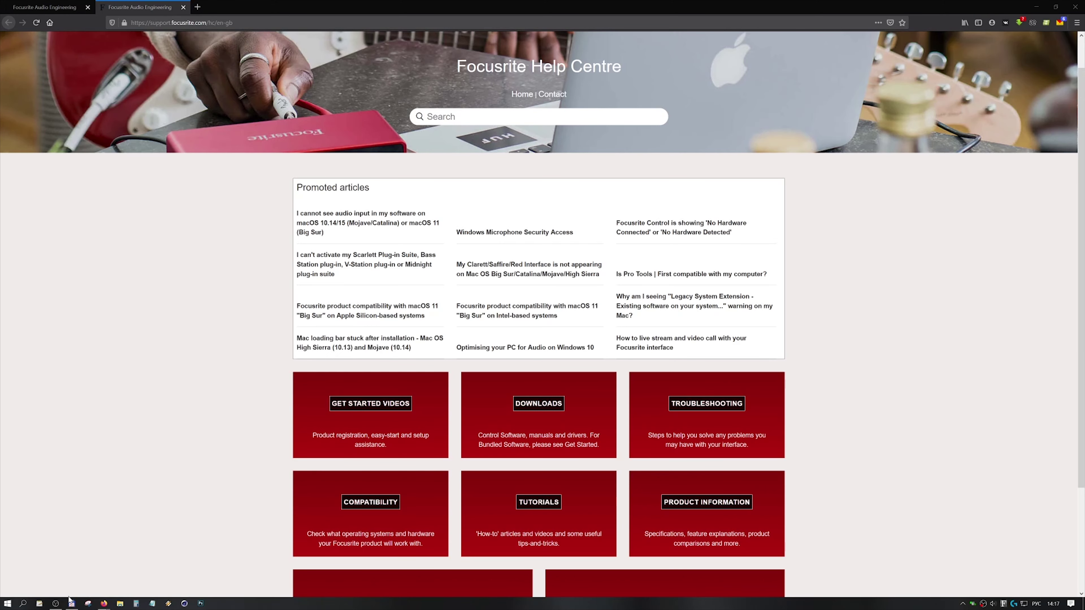
left_click(47, 127)
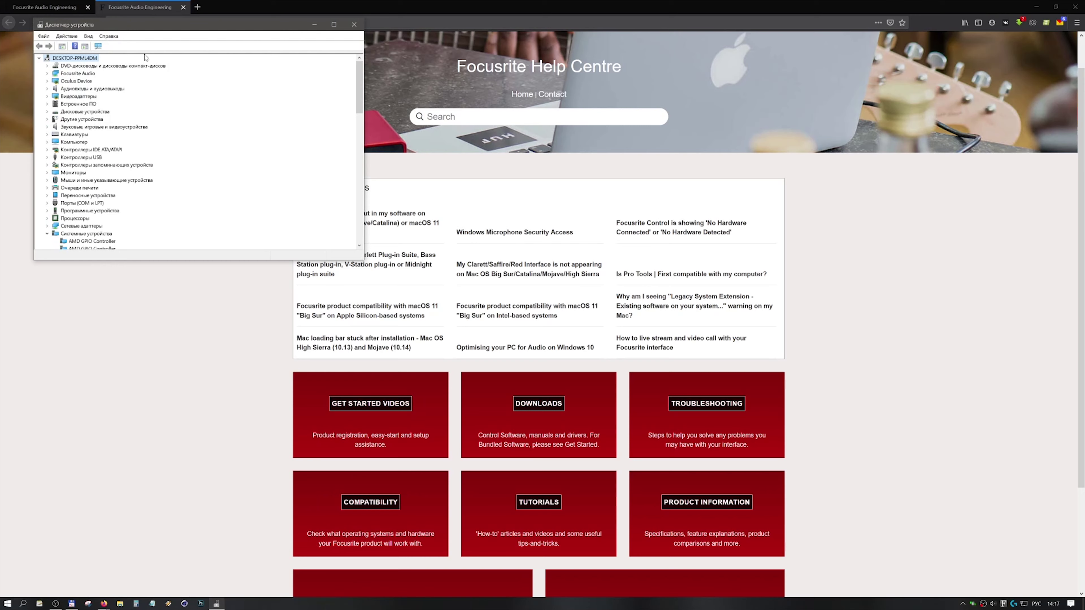
Step: Move Device Manager toward the middle of the screen and expand the USB controllers (Контроллеры USB) to examine their devices
left_click_drag(144, 24, 568, 106)
scroll(555, 256, "down", 3)
scroll(494, 253, "down", 3)
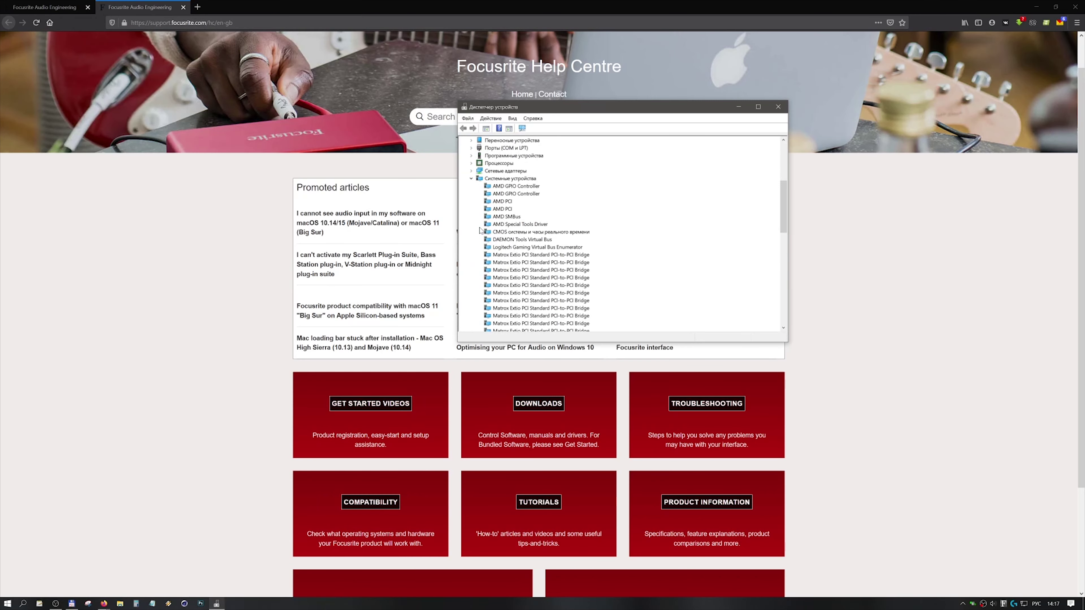
left_click(471, 181)
double_click(499, 232)
key("Down")
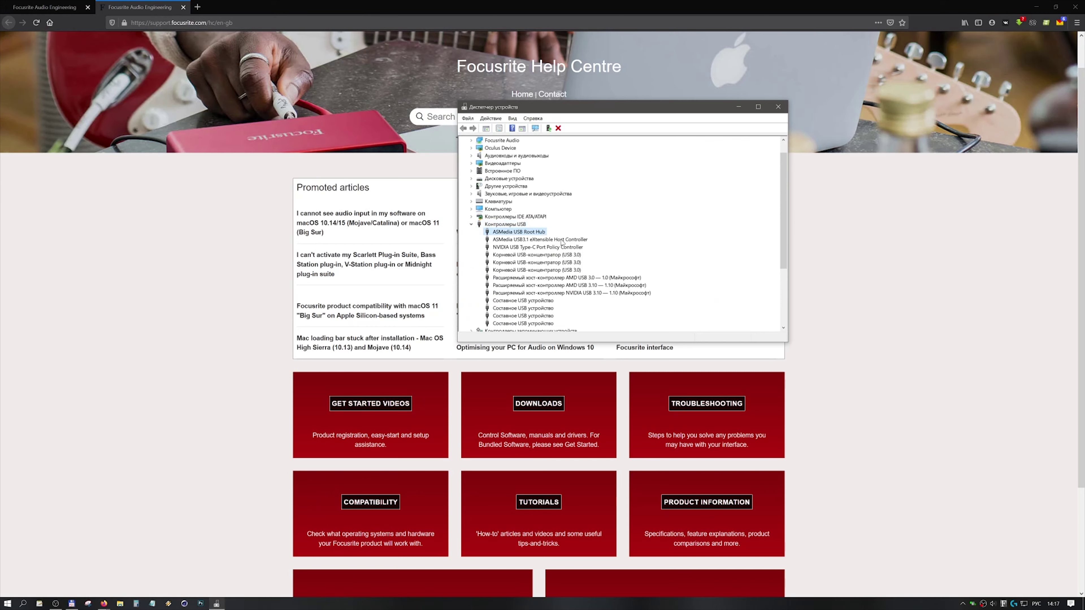
scroll(616, 315, "down", 1)
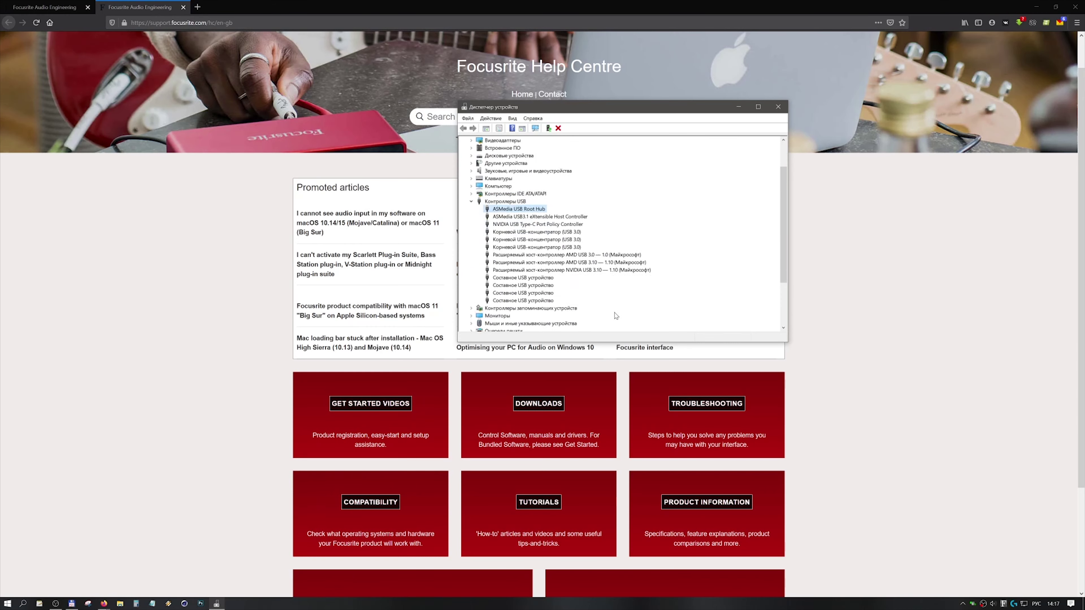
scroll(600, 307, "up", 1)
Step: Check the power management options in the ASMedia USB Root Hub properties, and close Device Manager
right_click(535, 232)
left_click(554, 269)
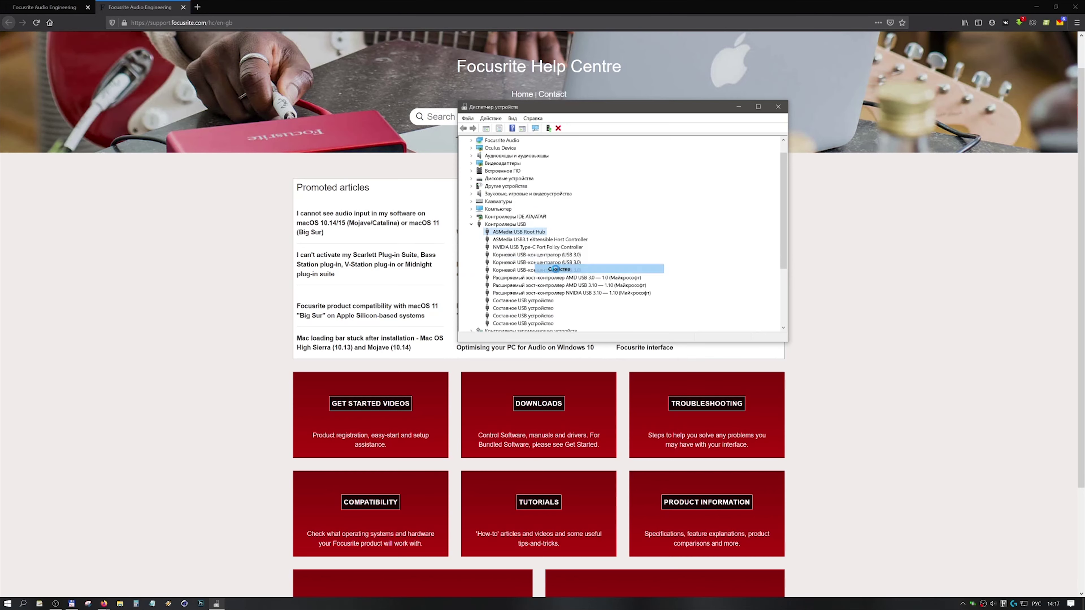
left_click_drag(619, 128, 686, 154)
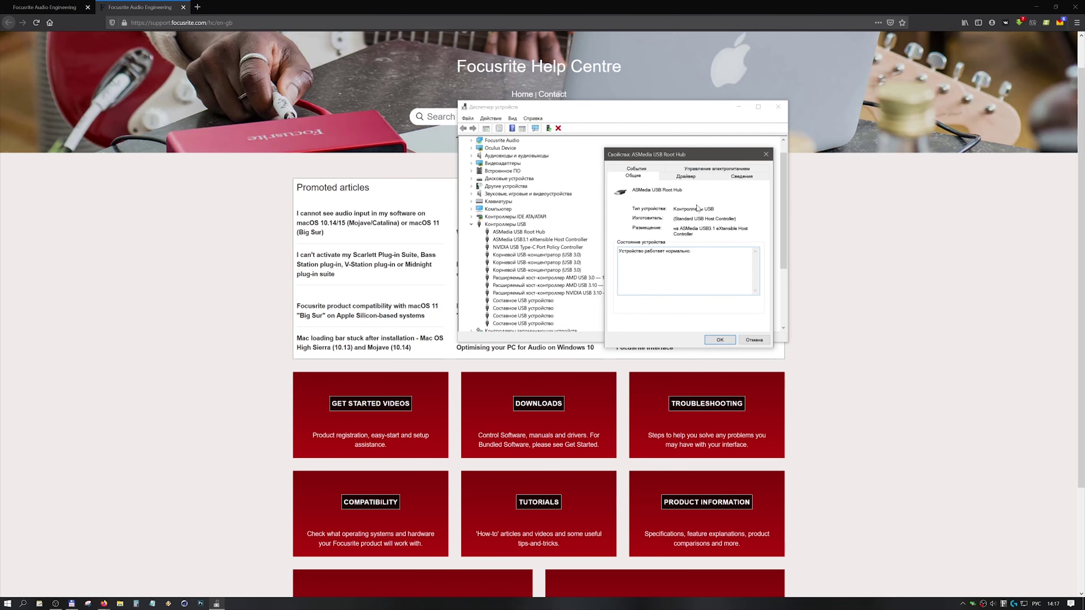
left_click(696, 175)
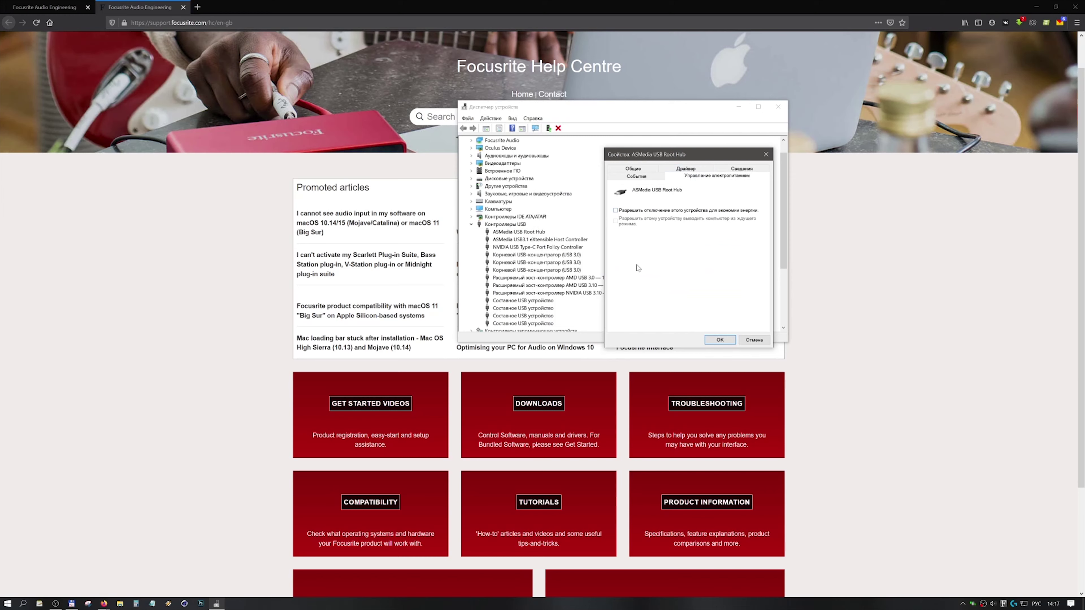
left_click(720, 340)
left_click(778, 106)
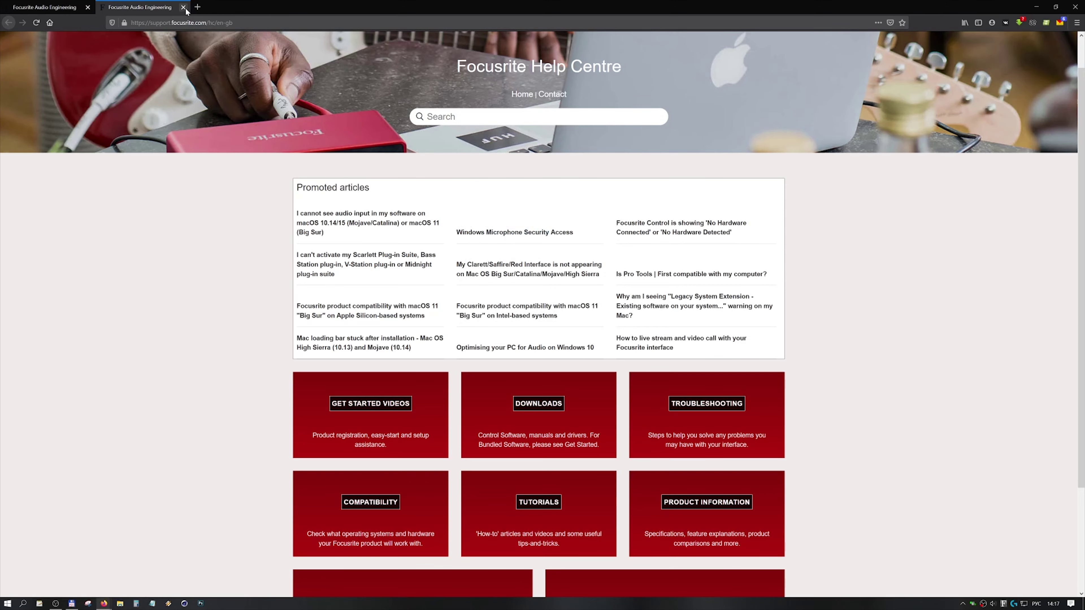
Step: Minimise the browser to launch LatencyMon from the desktop, and start analysing the system's latency
left_click(1035, 7)
left_click(142, 24)
key("Return")
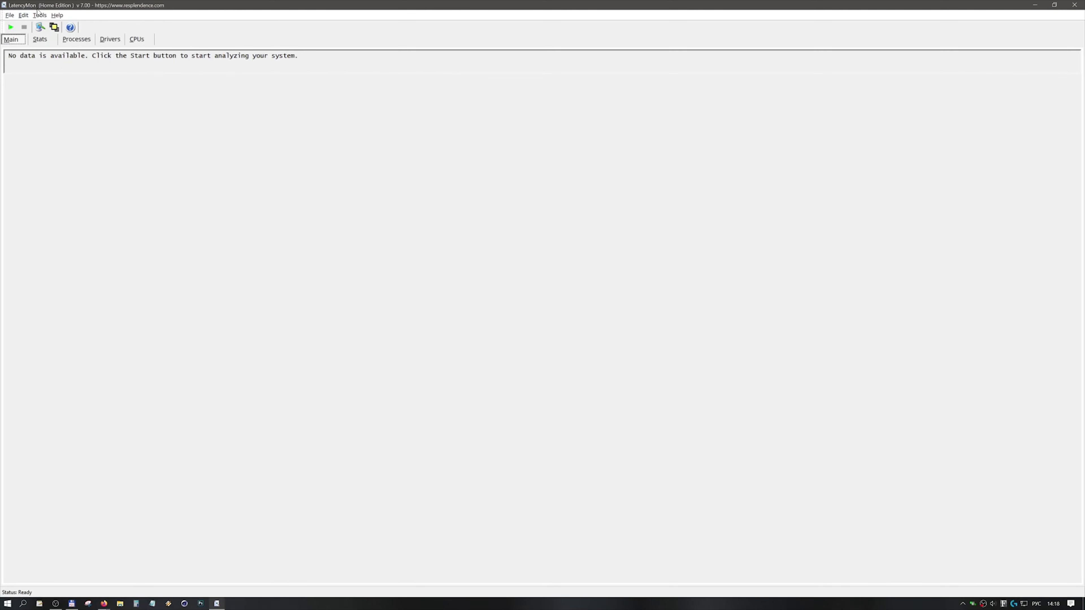
left_click(11, 27)
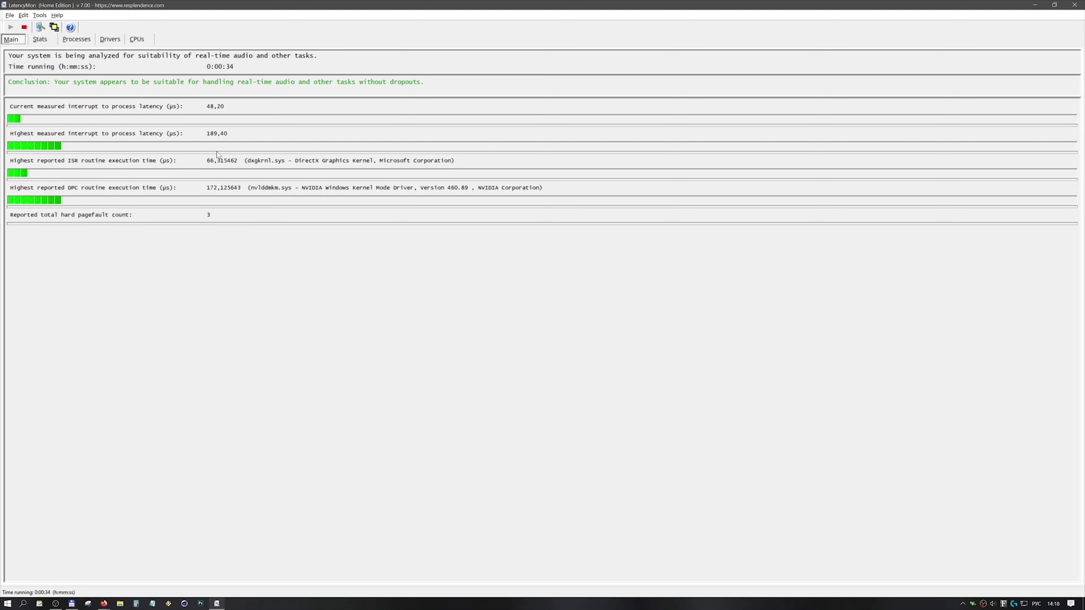
Step: Review LatencyMon's statistics and the processes' hard pagefaults, then stop the analysis and close the program
left_click(41, 40)
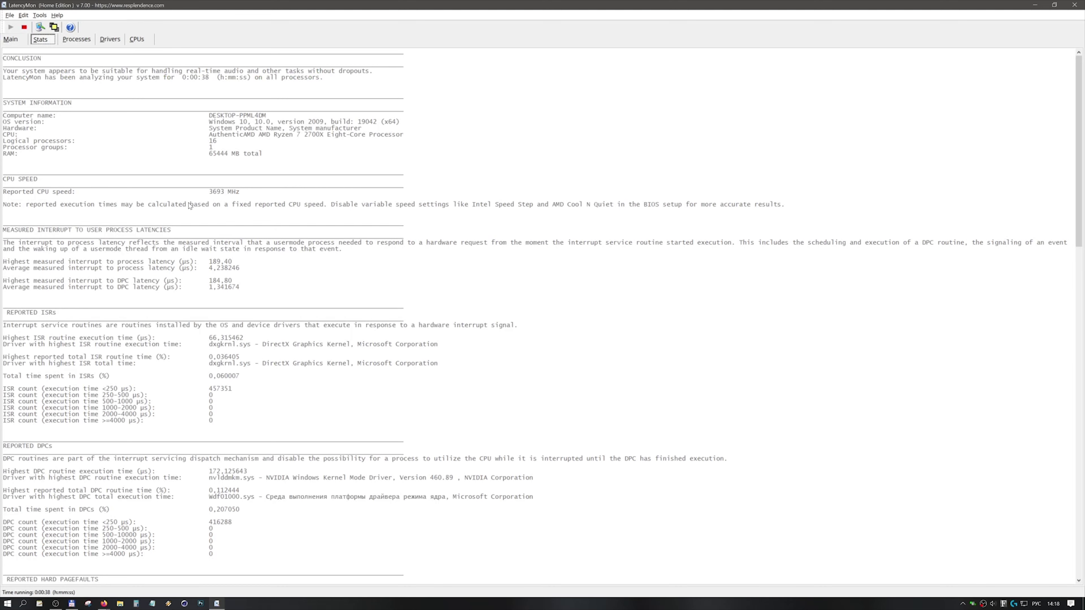
left_click(77, 40)
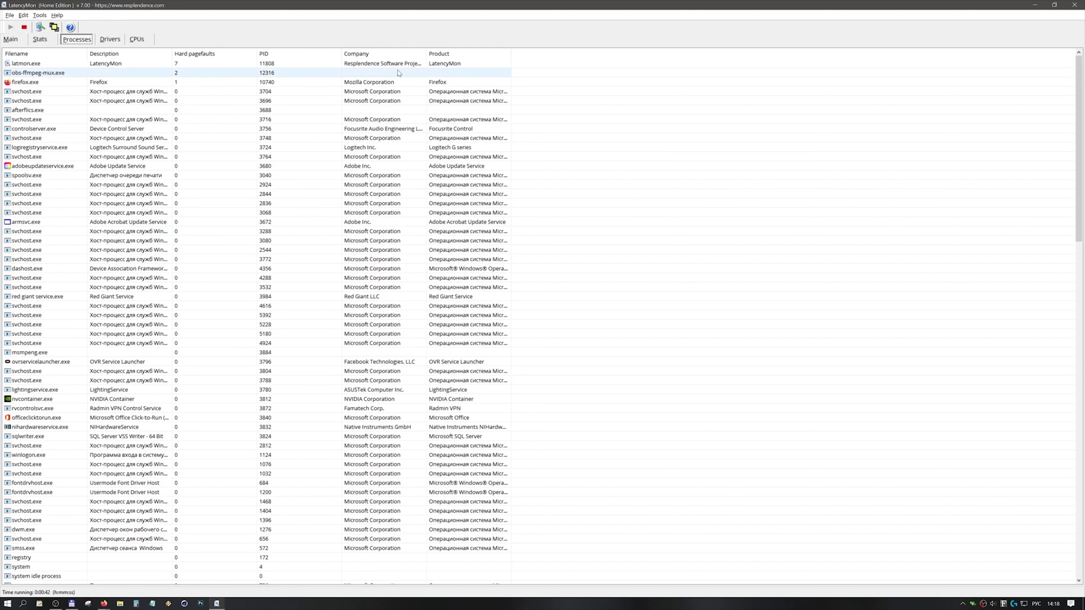
left_click(213, 54)
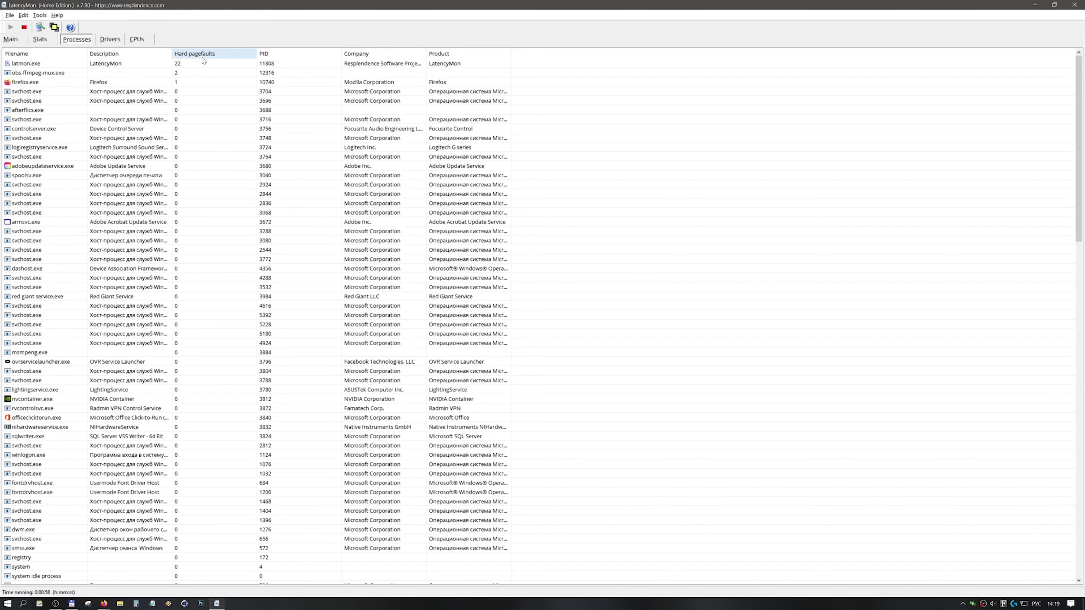
key("F6")
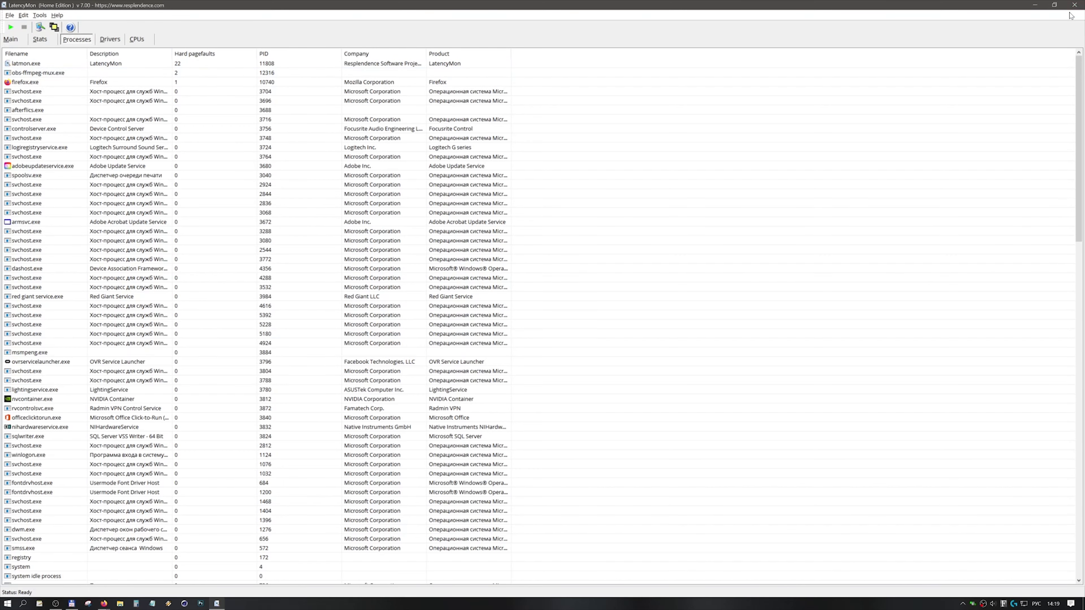
left_click(1075, 5)
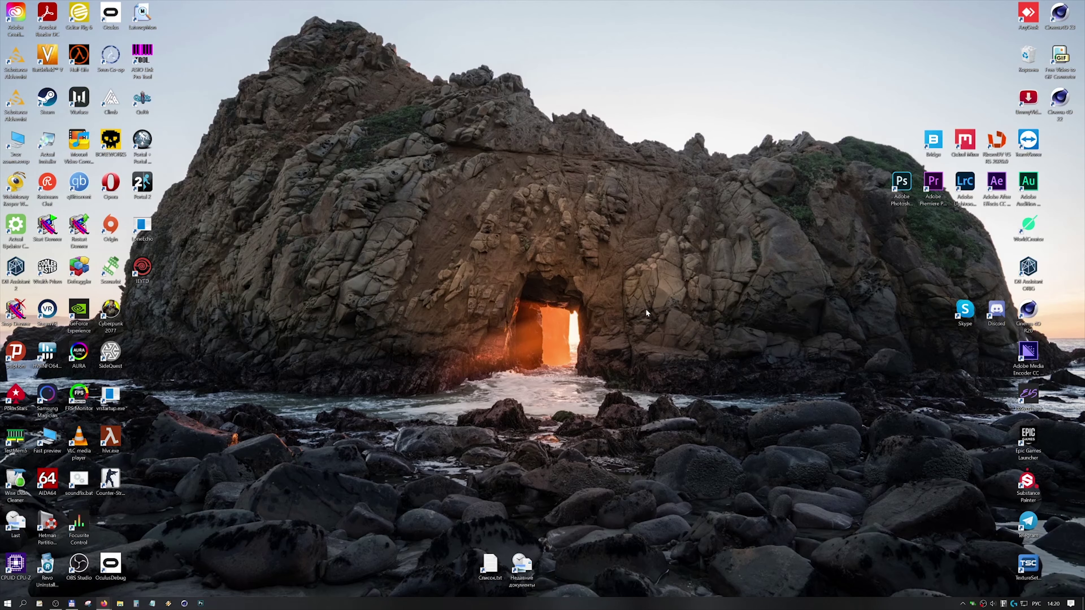
Step: Bring up the ASIO Link Pro routing and tool windows from their background icons to view them, and close both
left_click(964, 604)
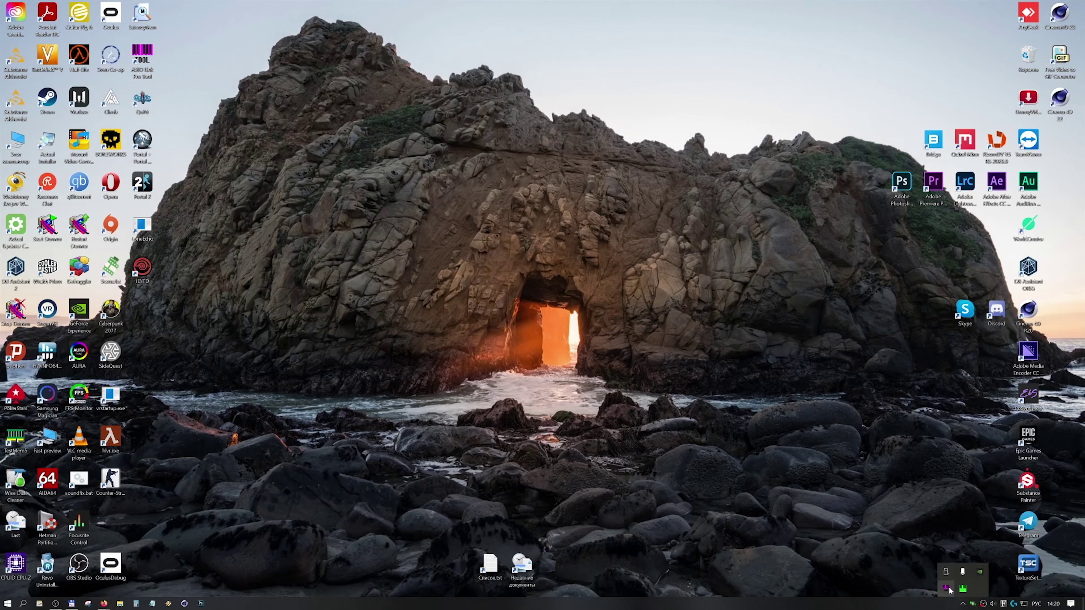
left_click(946, 591)
left_click(963, 588)
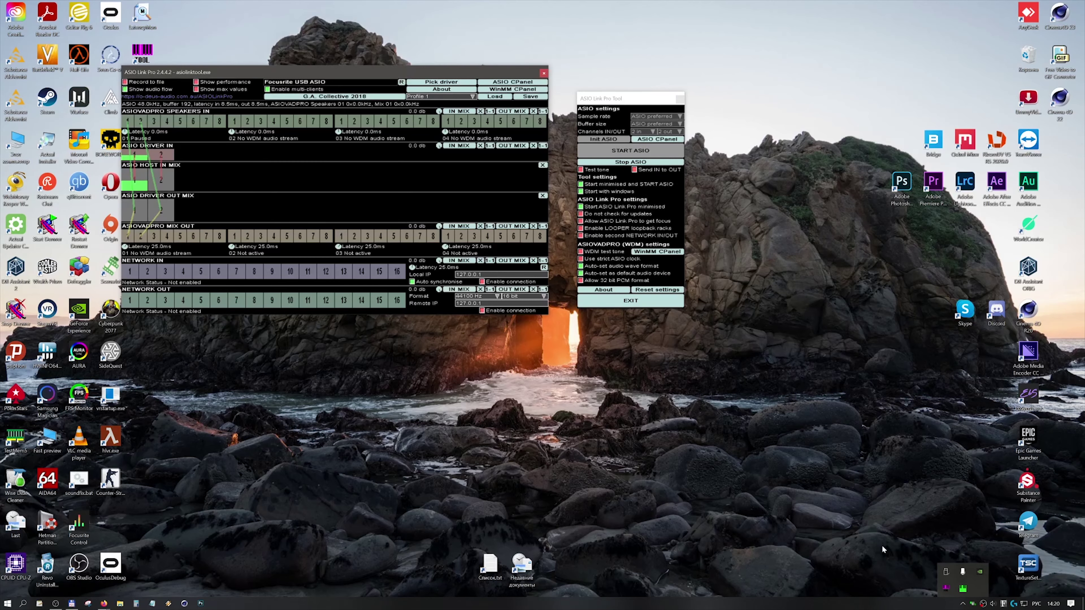
left_click(544, 74)
left_click(680, 98)
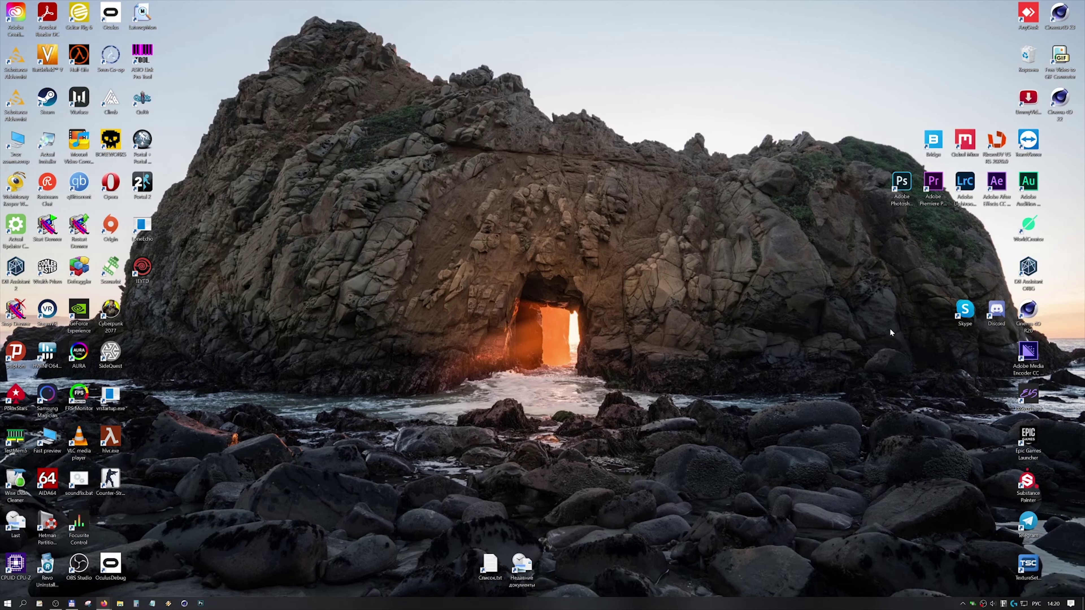
Step: Reopen the Scarlett Solo (3rd Gen) device settings and reposition the window to review the sample rate and buffer size
right_click(1003, 603)
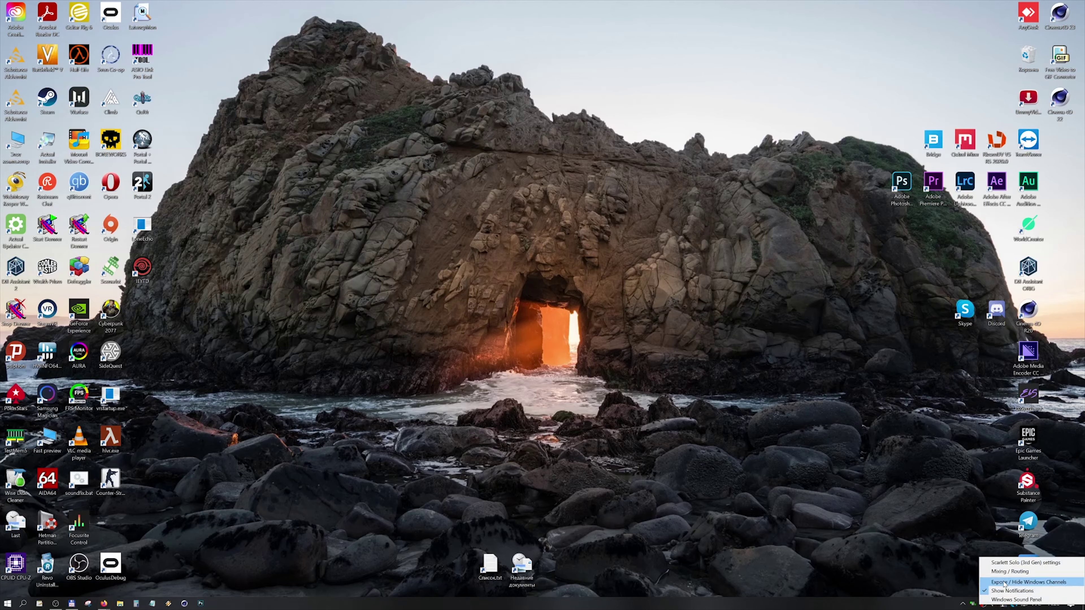
left_click(1007, 564)
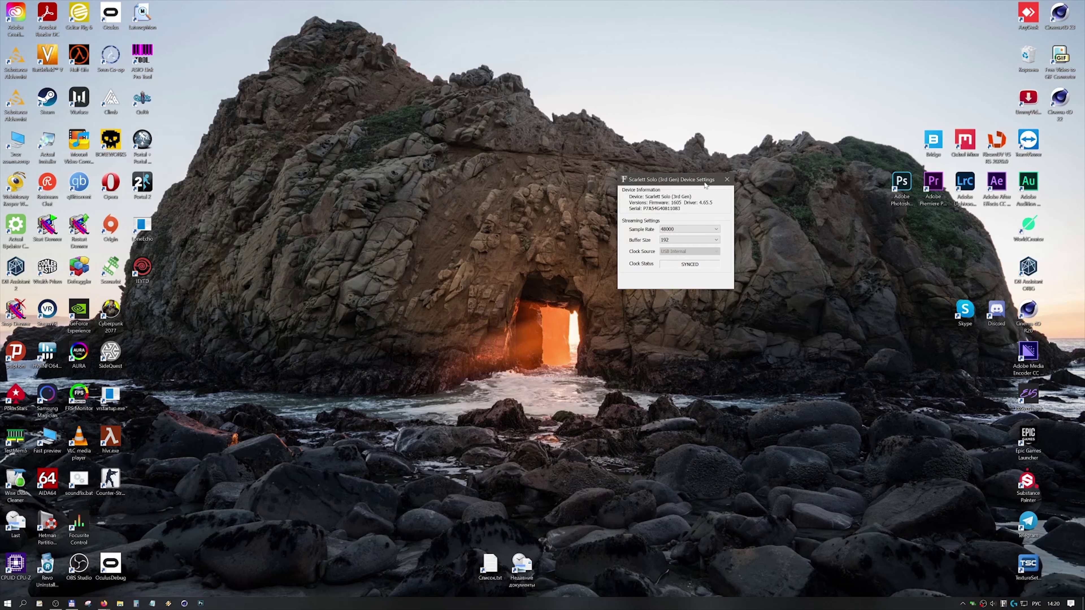
left_click_drag(683, 184, 653, 194)
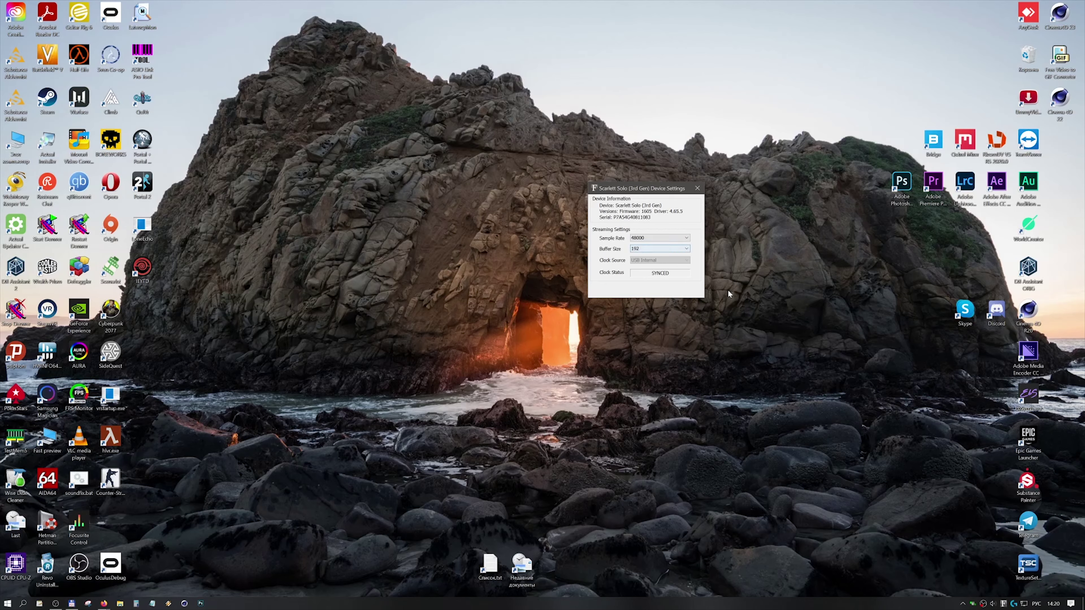
Step: Dismiss the Scarlett Solo device settings and switch back to the Focusrite Help Centre page in Firefox
right_click(971, 603)
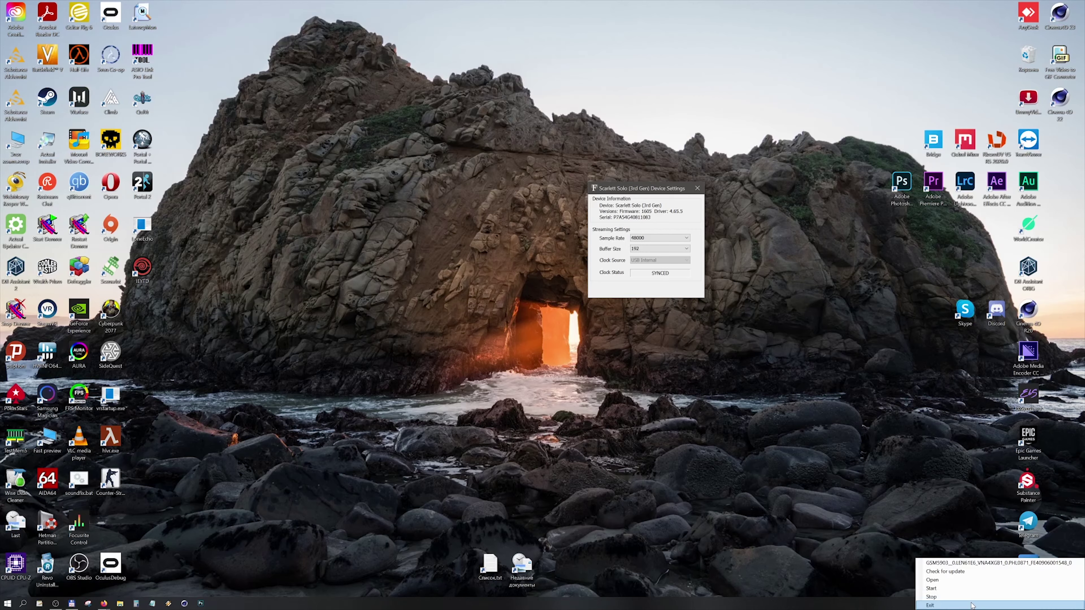
left_click(971, 605)
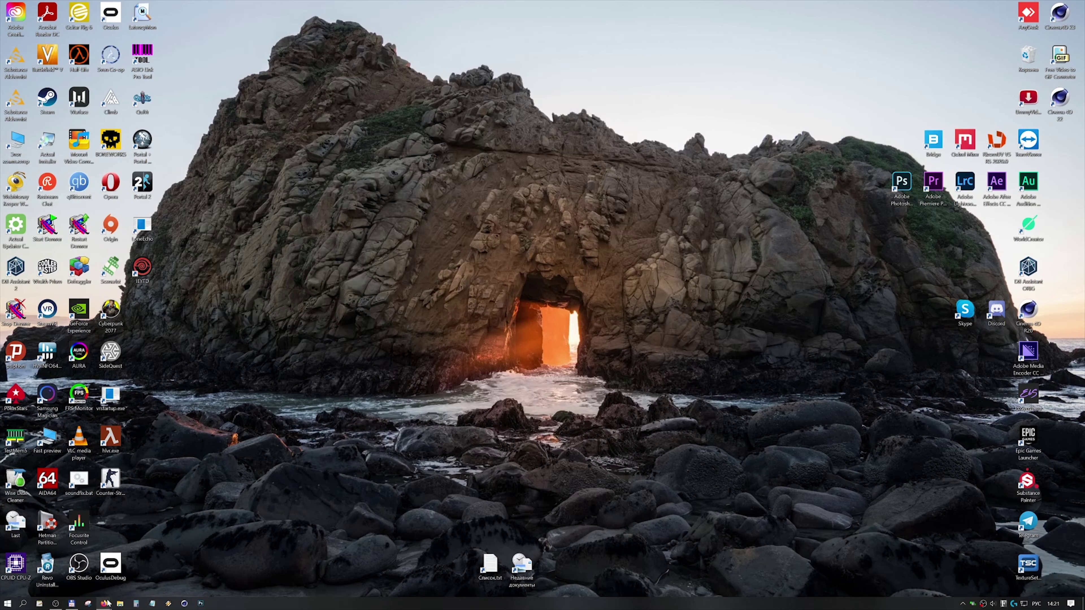
mouse_move(109, 600)
left_click(143, 575)
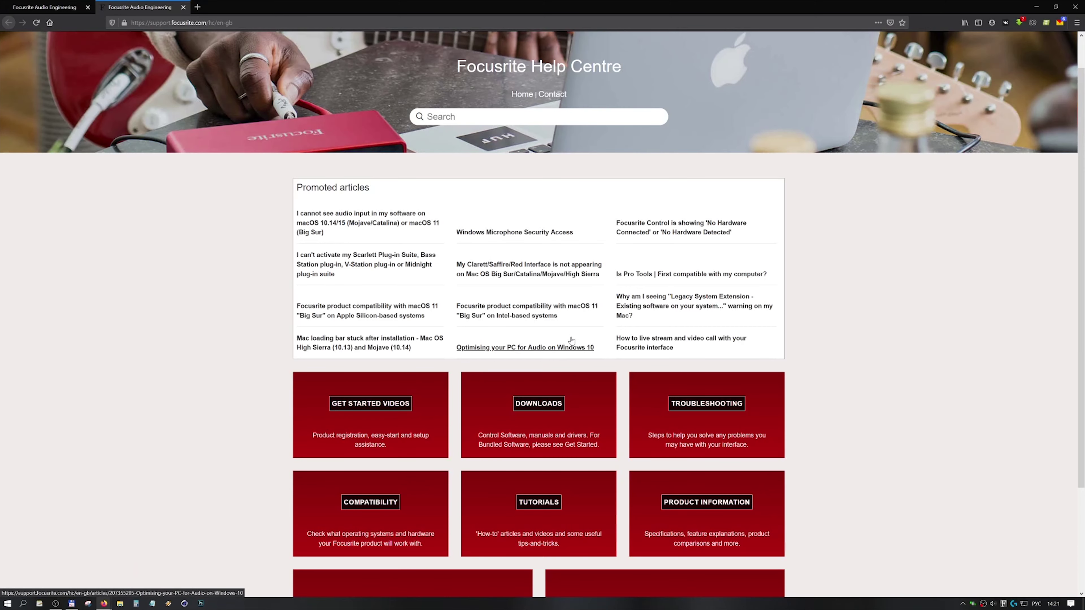
Step: Look up PCI USB cards in Google Images in a new browser tab, then close that tab
key("ctrl+t")
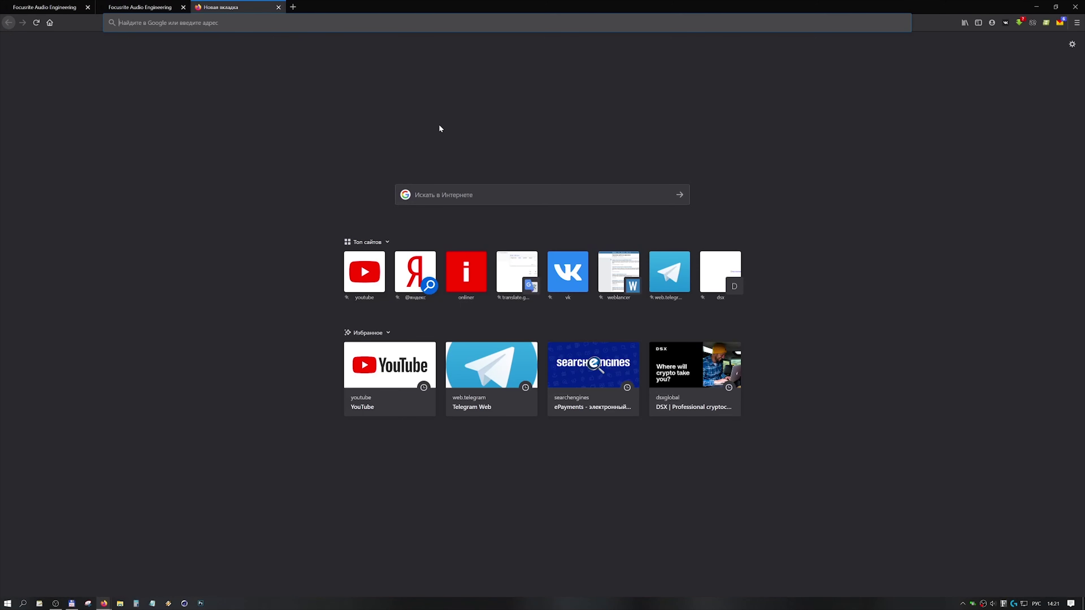
key("alt+shift")
type("PCI USB")
key("Return")
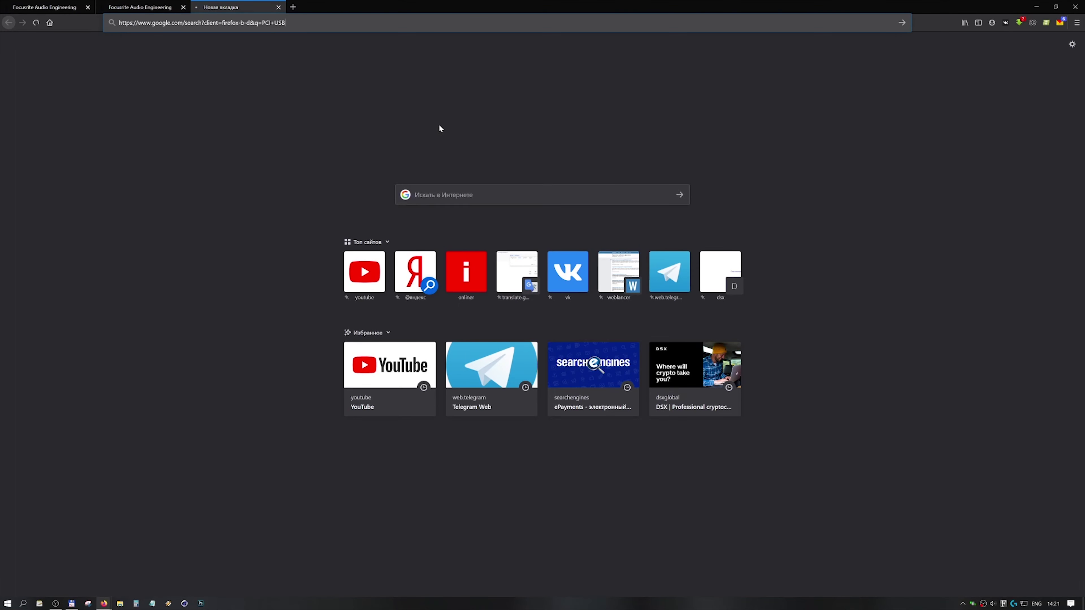
left_click(126, 83)
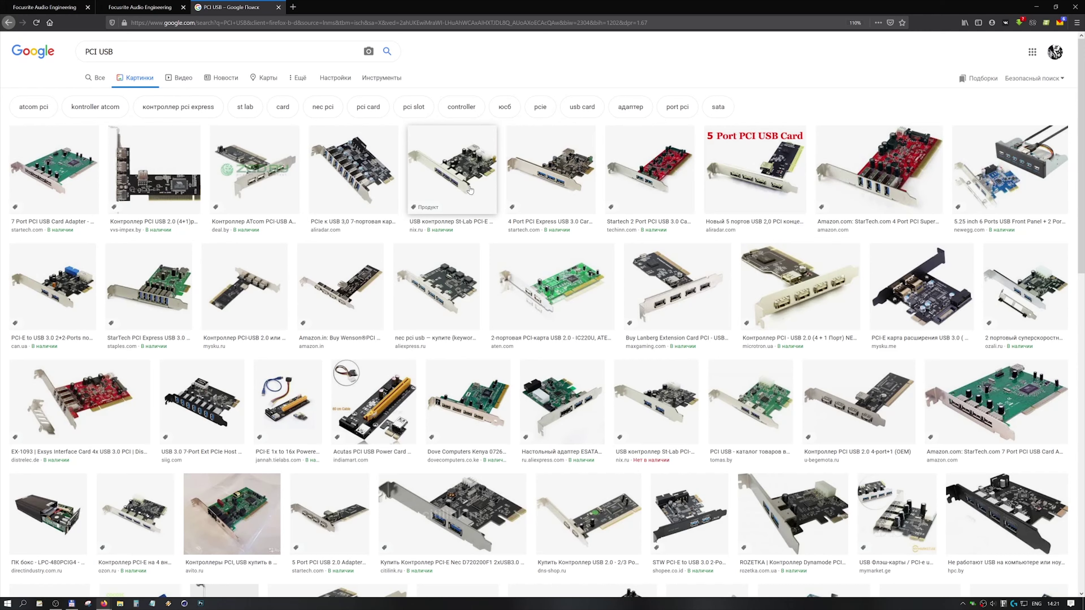
left_click(278, 7)
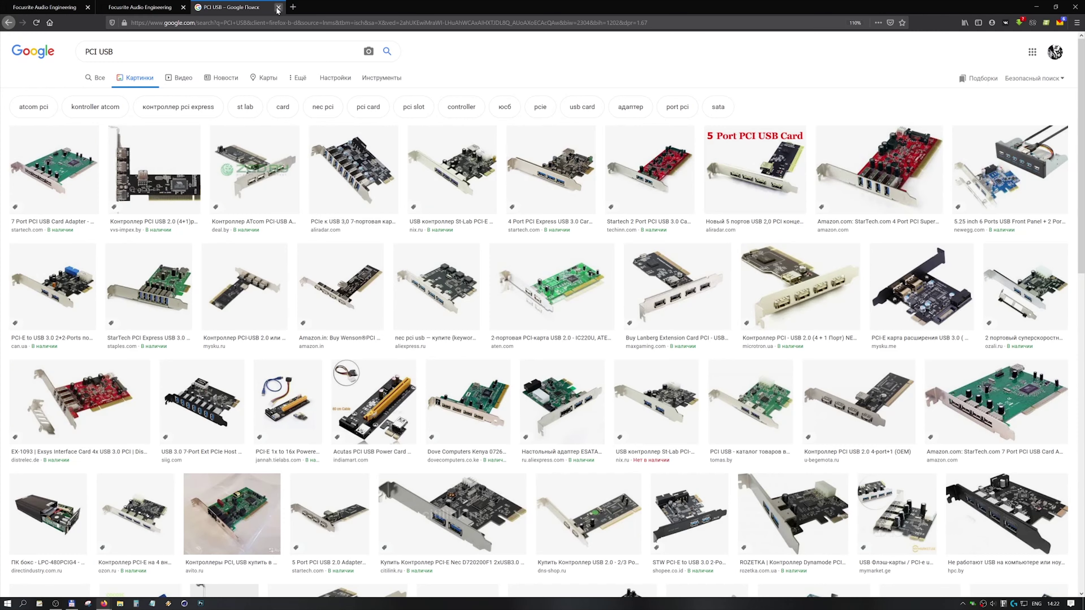
scroll(835, 515, "down", 3)
scroll(836, 515, "up", 3)
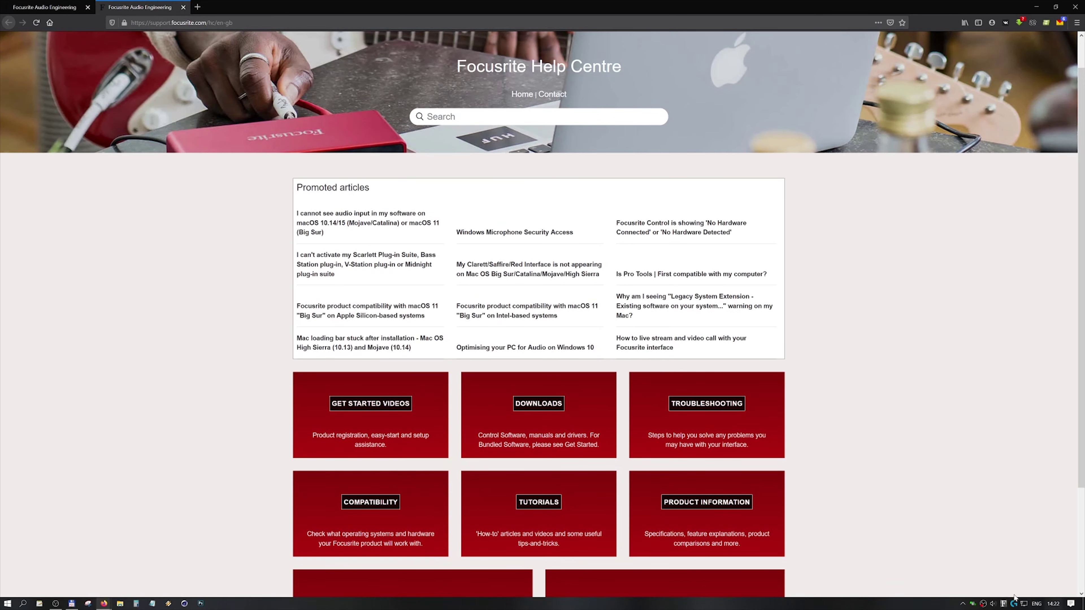
Step: Show the desktop and move the soundfix.bat shortcut out of the icon columns to the middle of the desktop
left_click(963, 604)
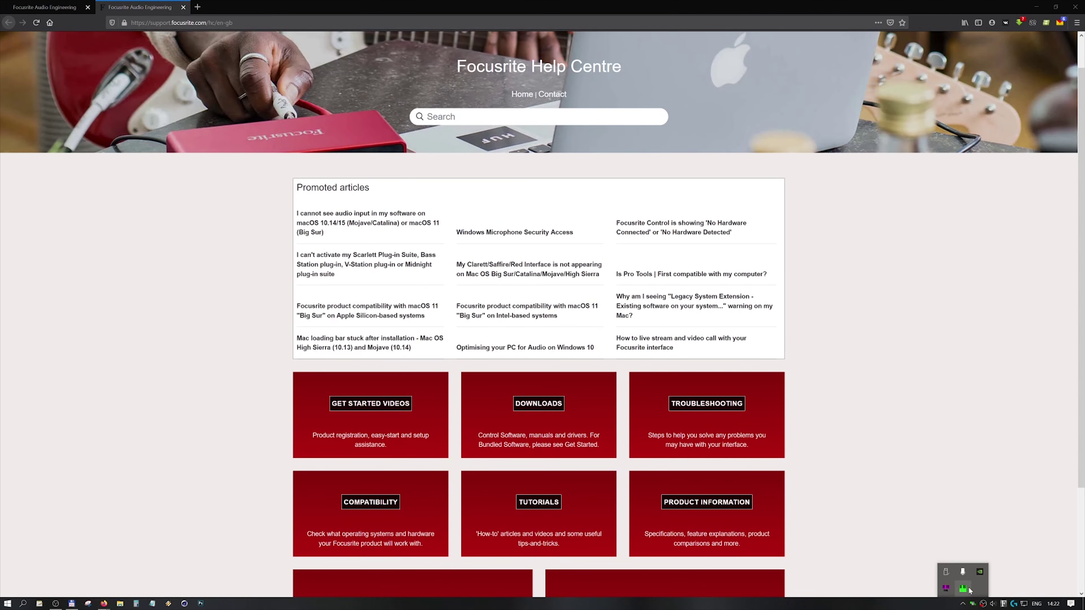
left_click(963, 604)
key("super+d")
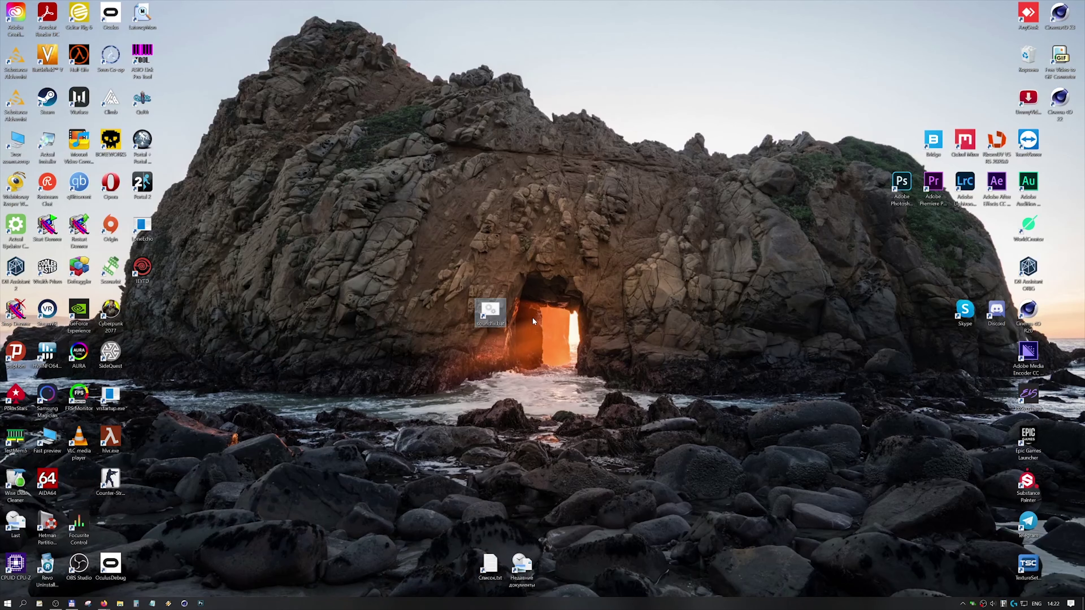
left_click_drag(490, 323, 509, 334)
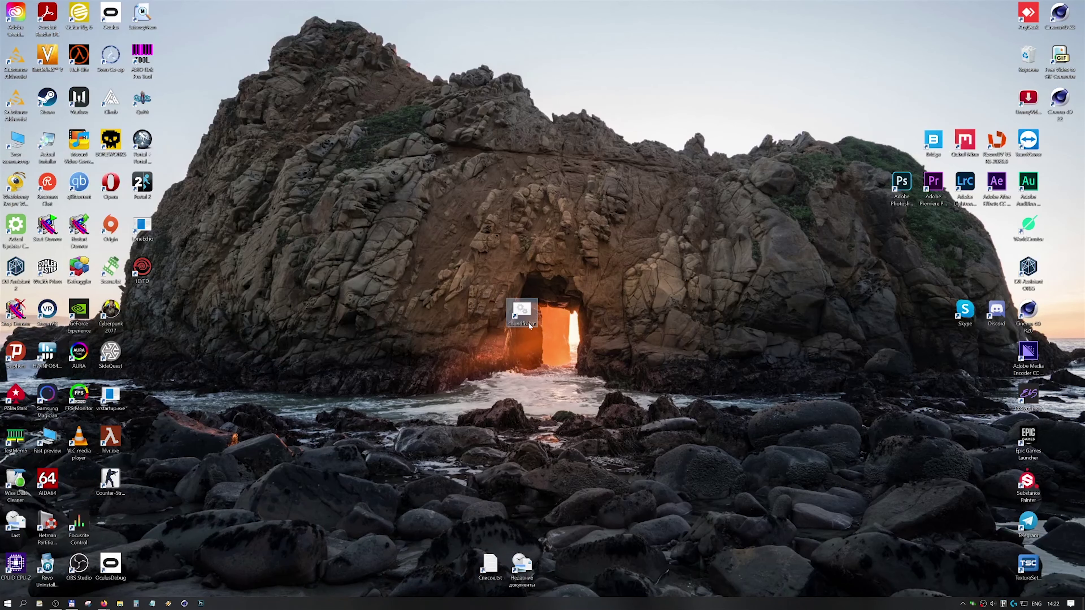
right_click(525, 317)
Step: Choose Speakers 01 (ASIOVADPRO Driver) as the Windows playback device
left_click(993, 604)
left_click(985, 570)
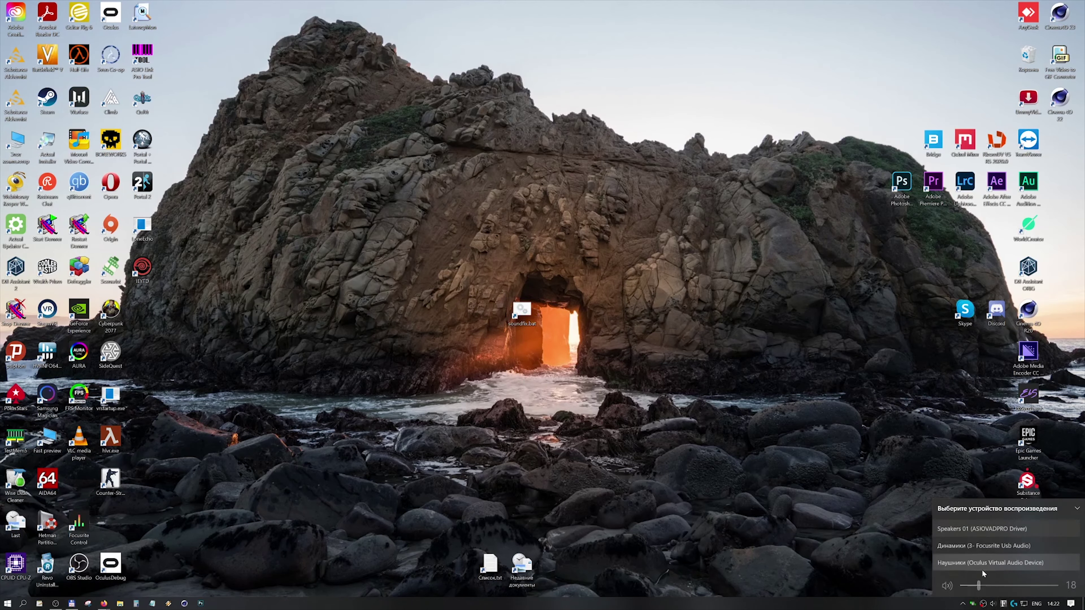
left_click(977, 530)
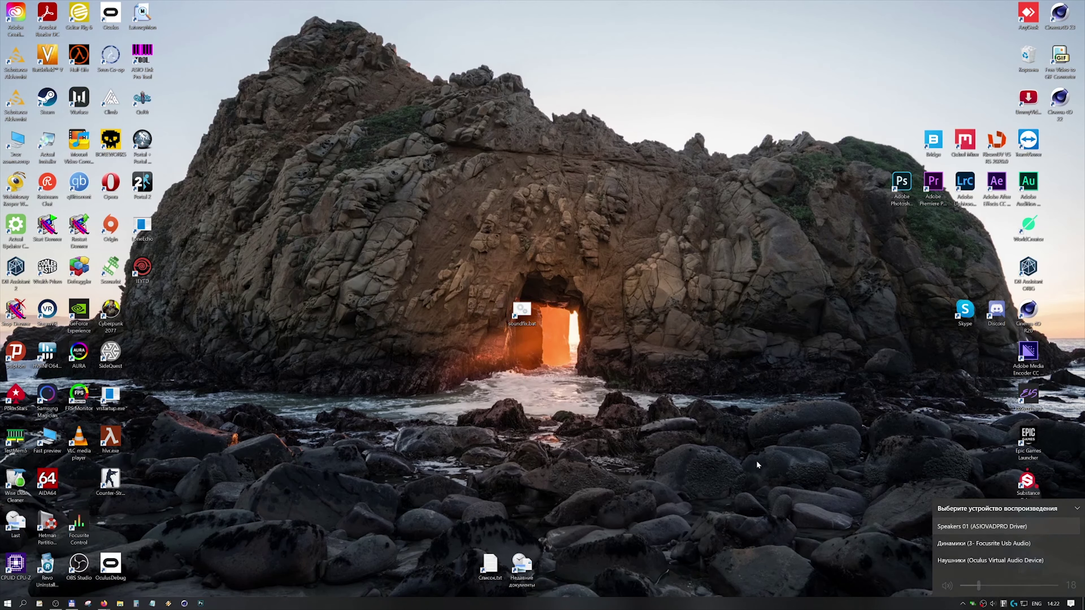
Step: Open soundfix.bat in Notepad, examine its stop and start commands for audiosrv and AudioEndpointBuilder, and close it
right_click(520, 325)
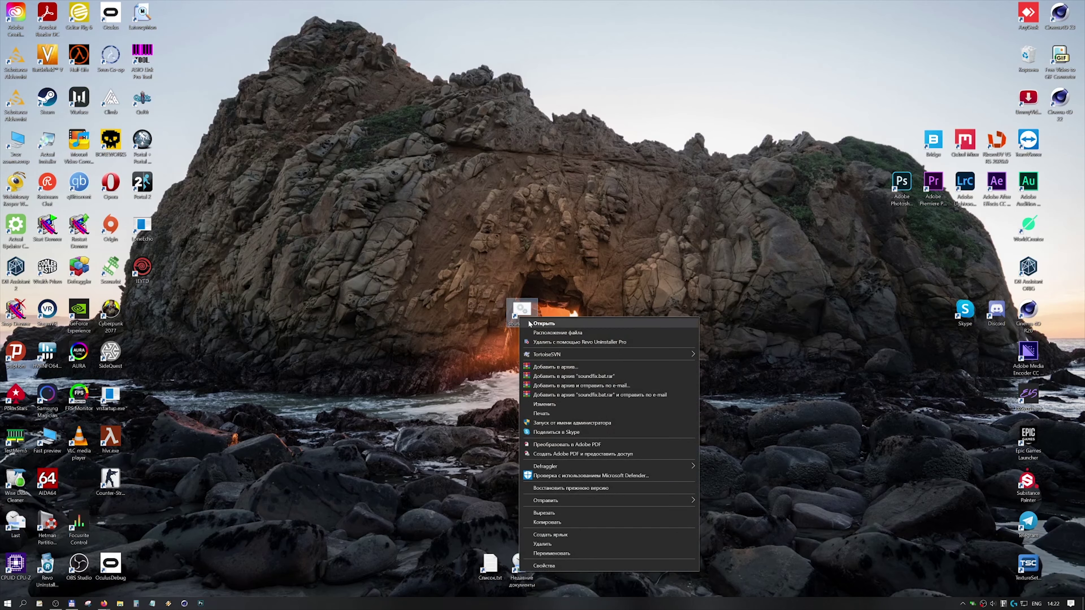
left_click(531, 325)
left_click_drag(468, 232, 467, 187)
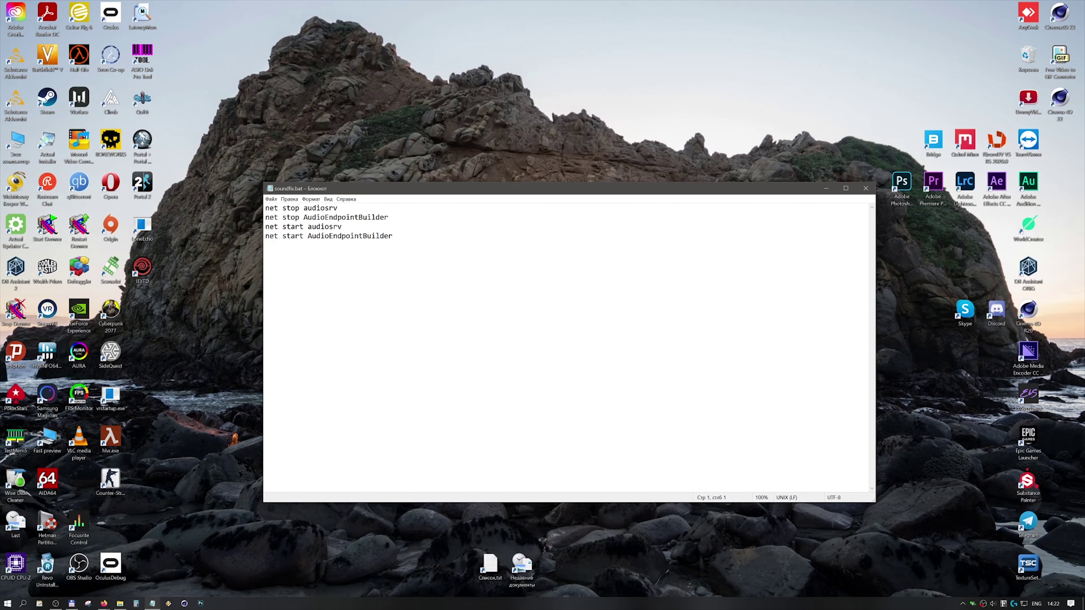
left_click_drag(388, 217, 265, 207)
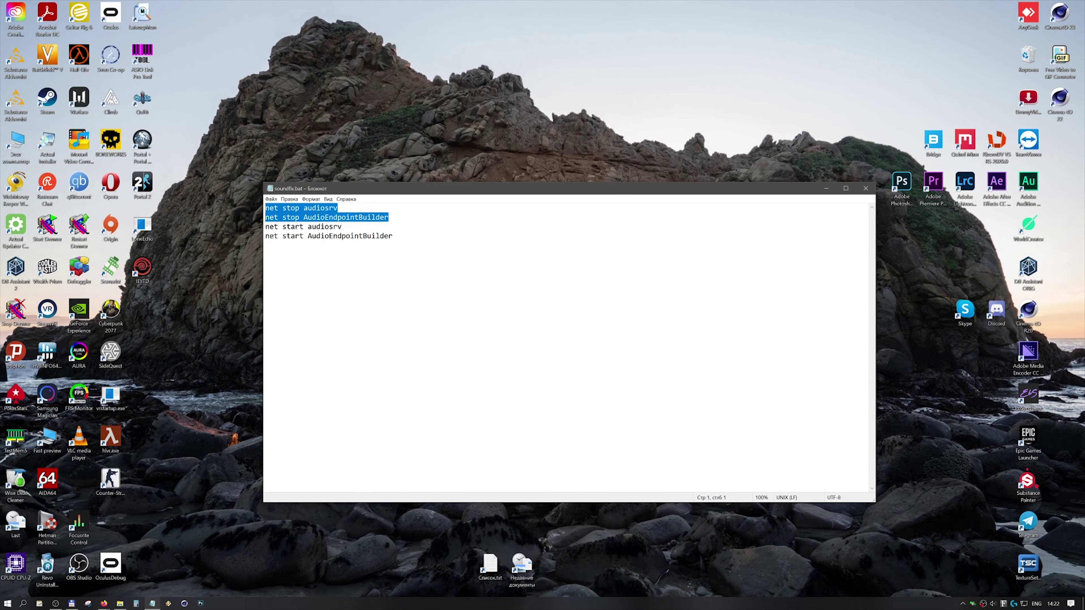
left_click_drag(393, 236, 265, 217)
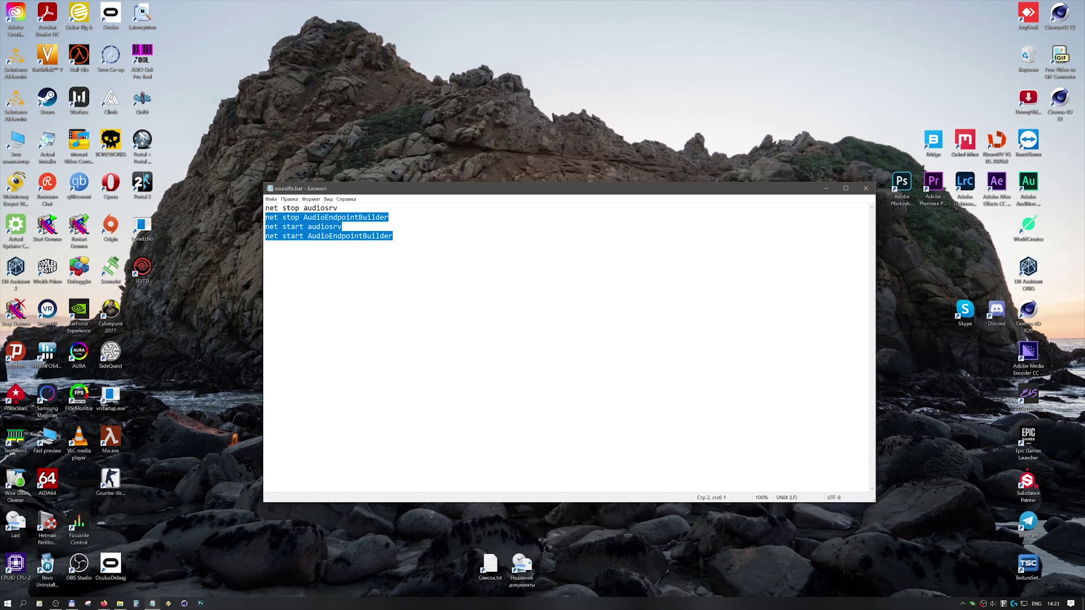
left_click(393, 236)
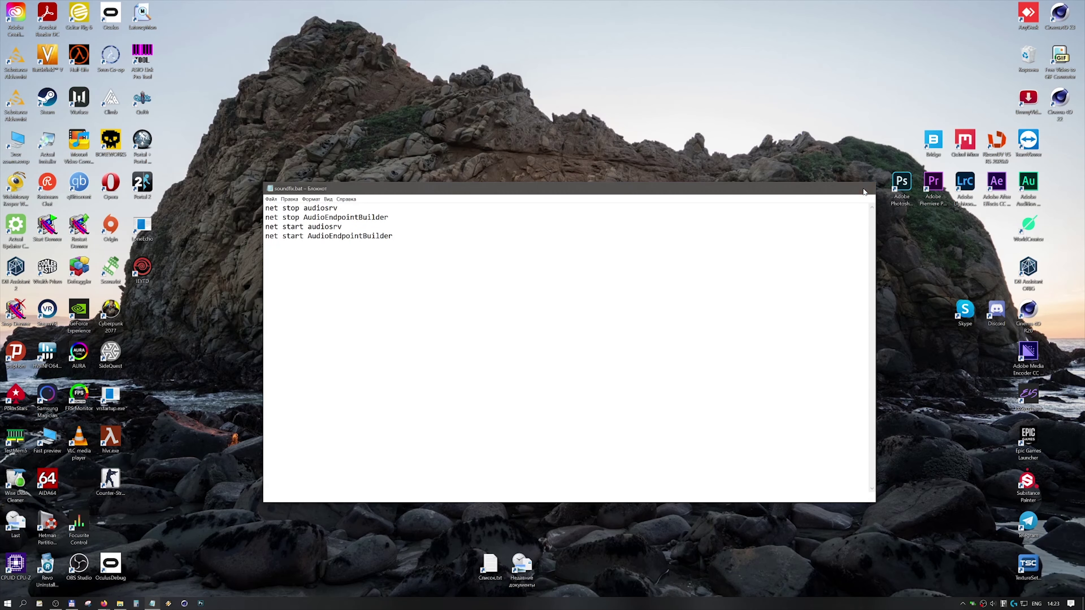
left_click(865, 189)
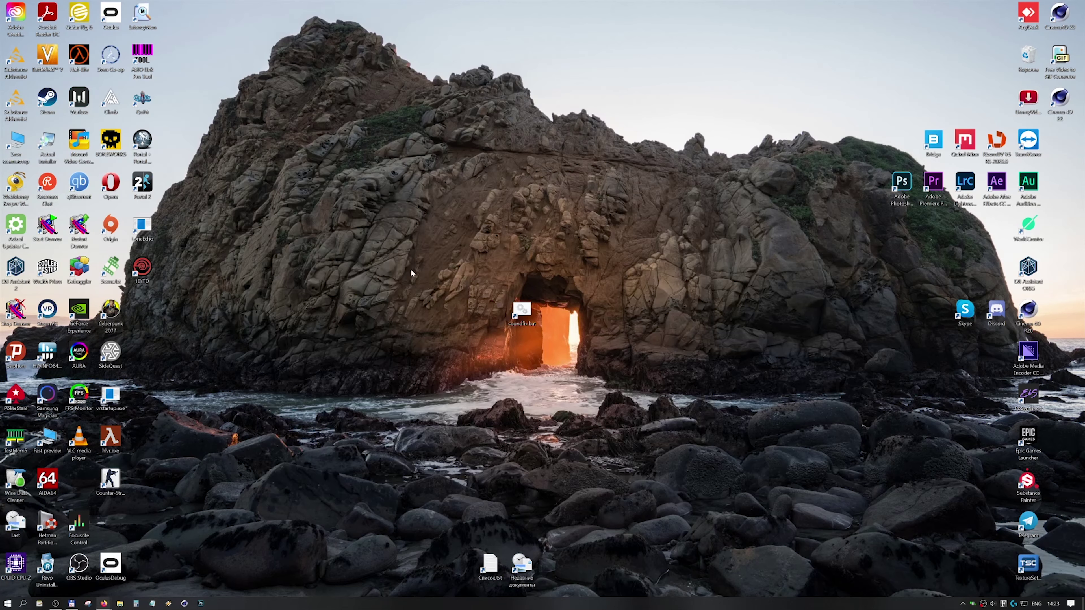
left_click_drag(361, 262, 274, 285)
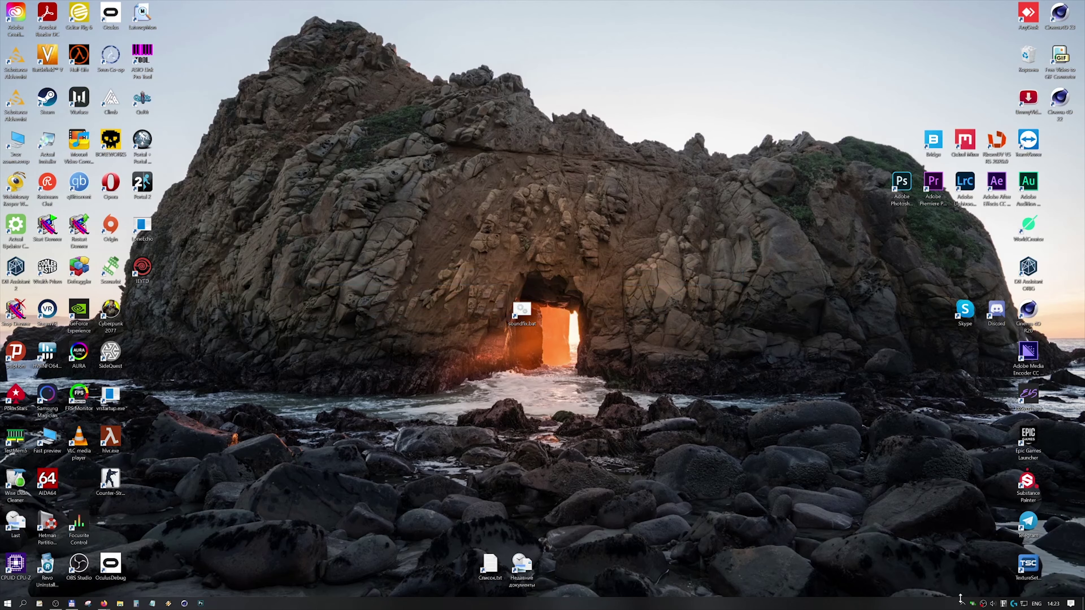